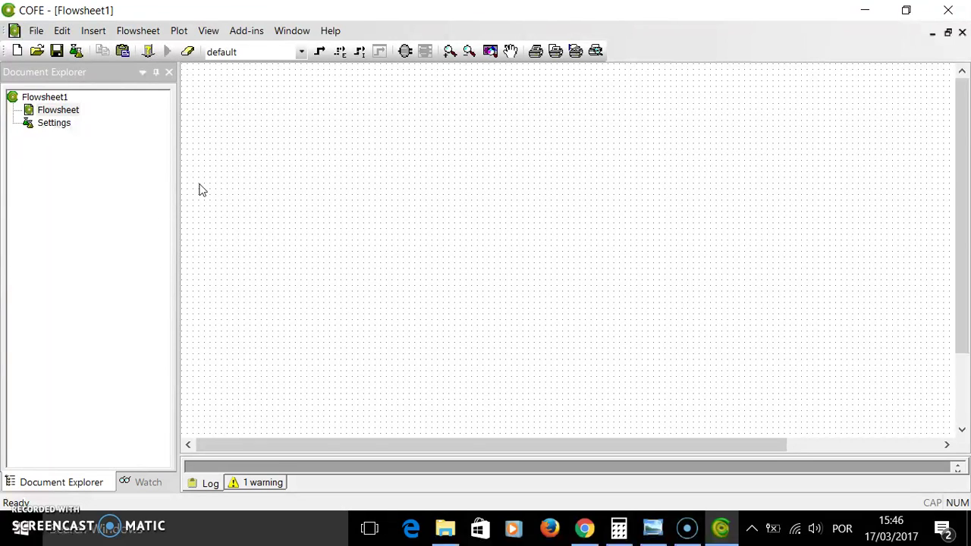
Create a new TEA (CAPE-OPEN 1.1) property package named amonia in the flowsheet configuration
{"action": "left_click", "coordinate": [76, 52]}
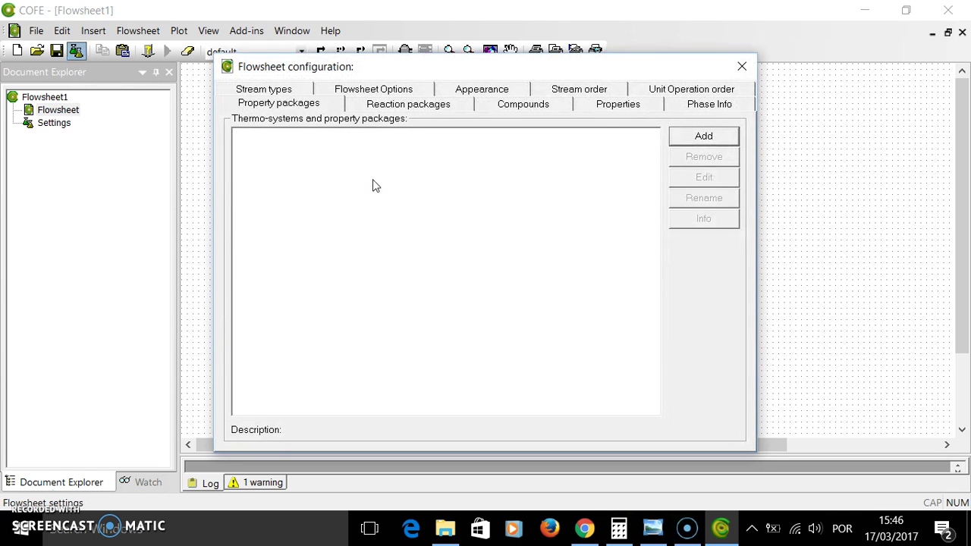
{"action": "left_click", "coordinate": [704, 138]}
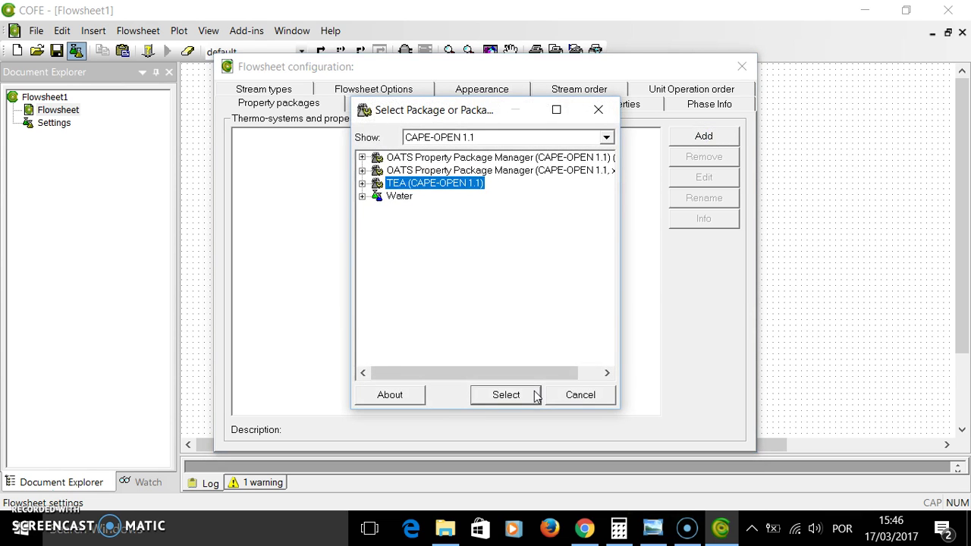
{"action": "left_click", "coordinate": [531, 393]}
{"action": "left_click", "coordinate": [573, 208]}
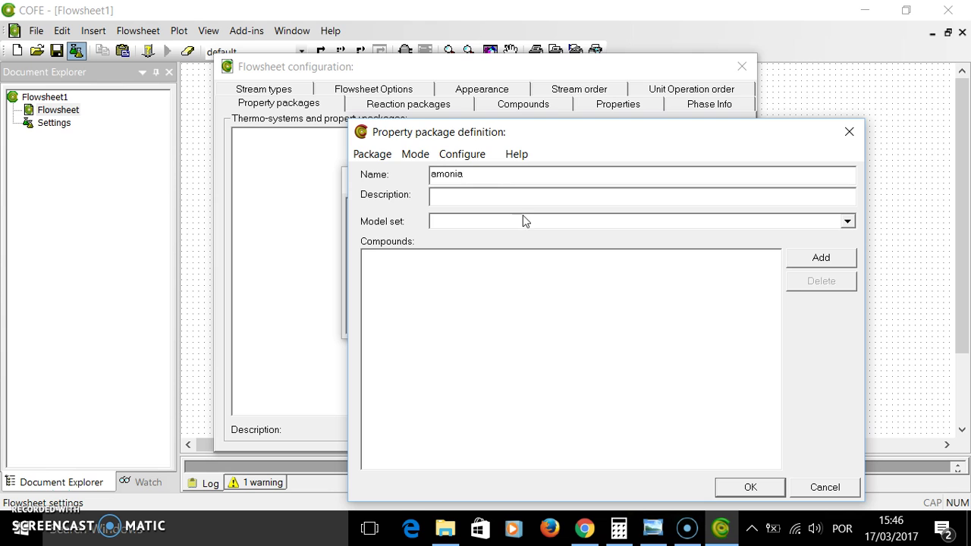
Add the compounds Ammonia, Hydrogen and Nitrogen from ChemSep1.pcd to the amonia property package
{"action": "left_click", "coordinate": [799, 258]}
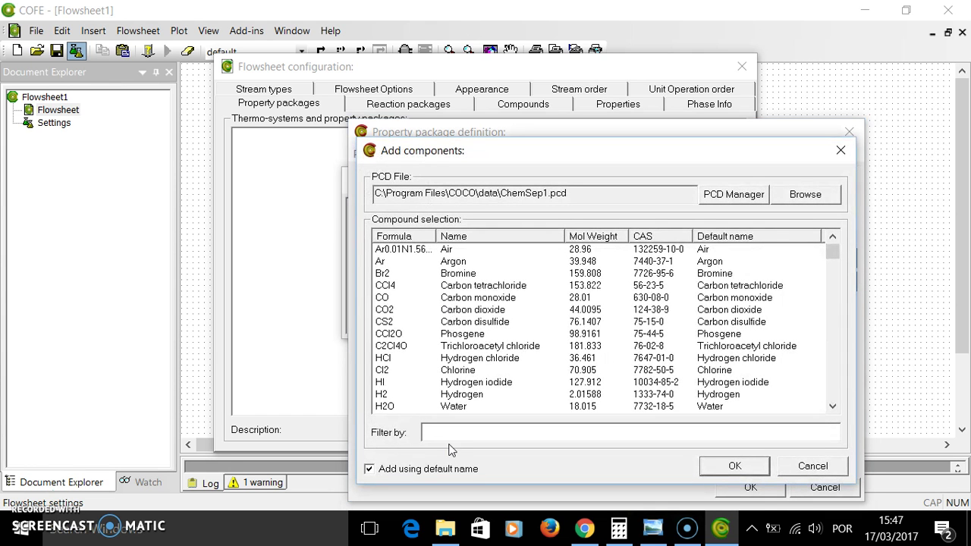
{"action": "type", "text": "ammoni"}
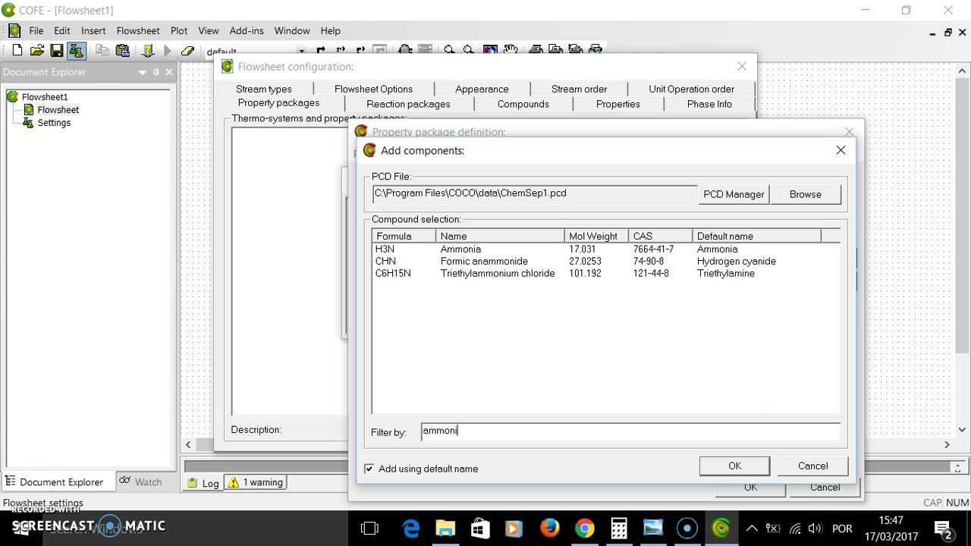
{"action": "double_click", "coordinate": [389, 249]}
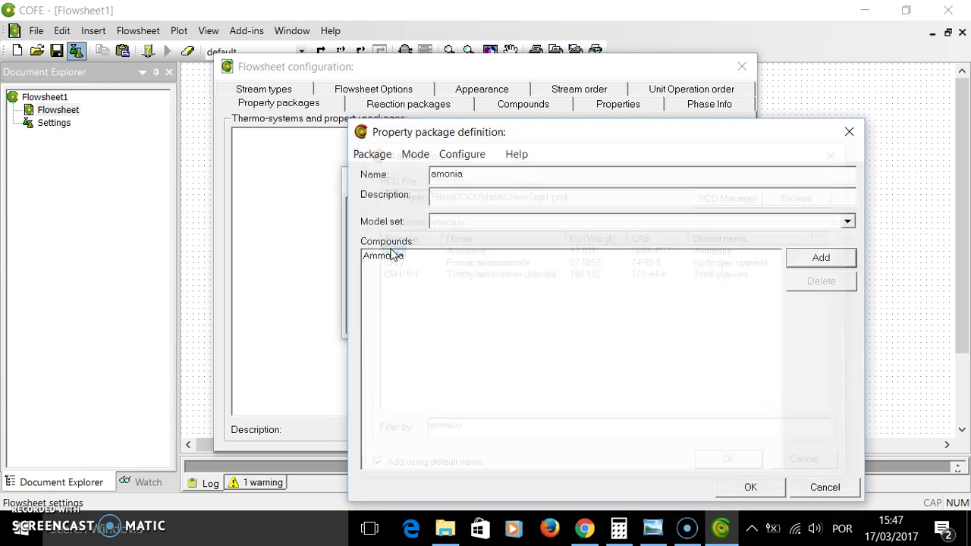
{"action": "left_click", "coordinate": [823, 258]}
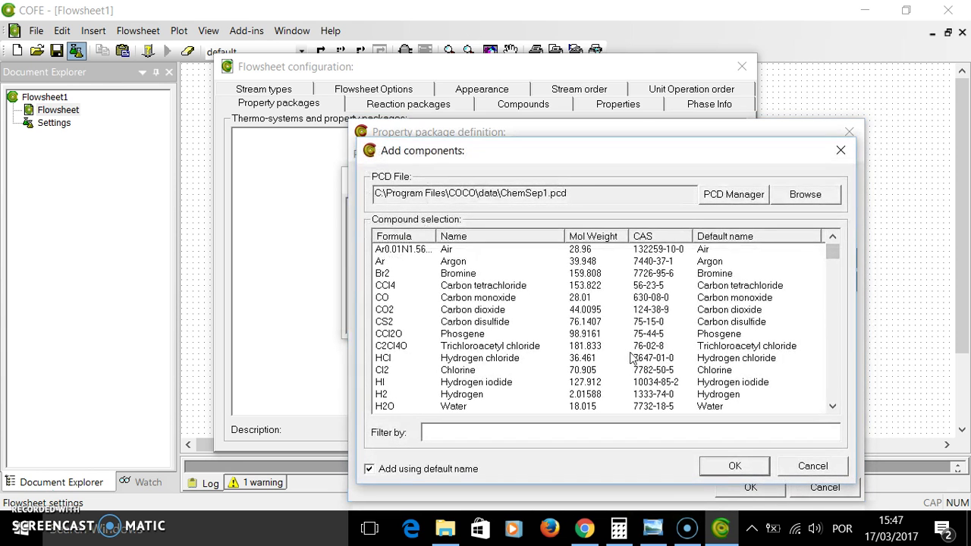
{"action": "type", "text": "hydrog"}
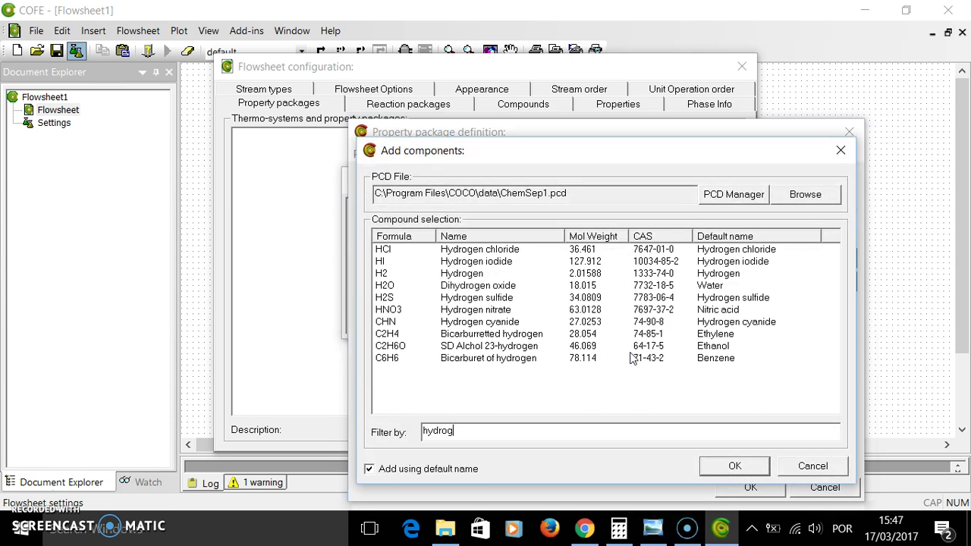
{"action": "double_click", "coordinate": [382, 275]}
{"action": "left_click", "coordinate": [811, 263]}
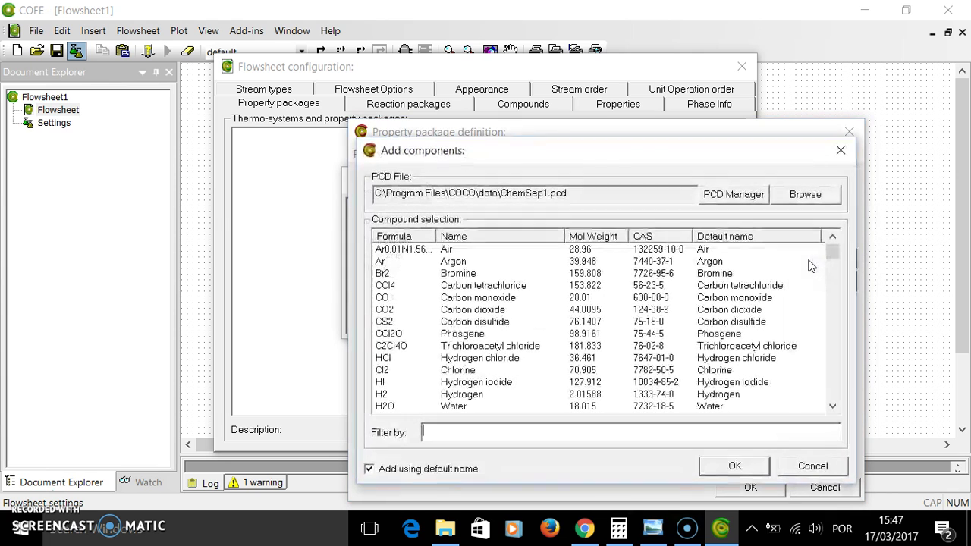
{"action": "type", "text": "nitrog"}
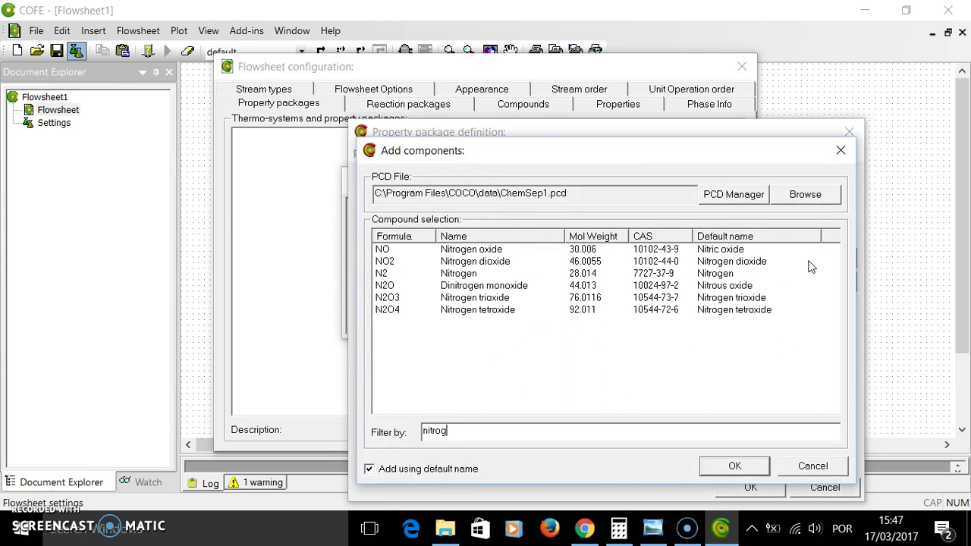
{"action": "double_click", "coordinate": [384, 275]}
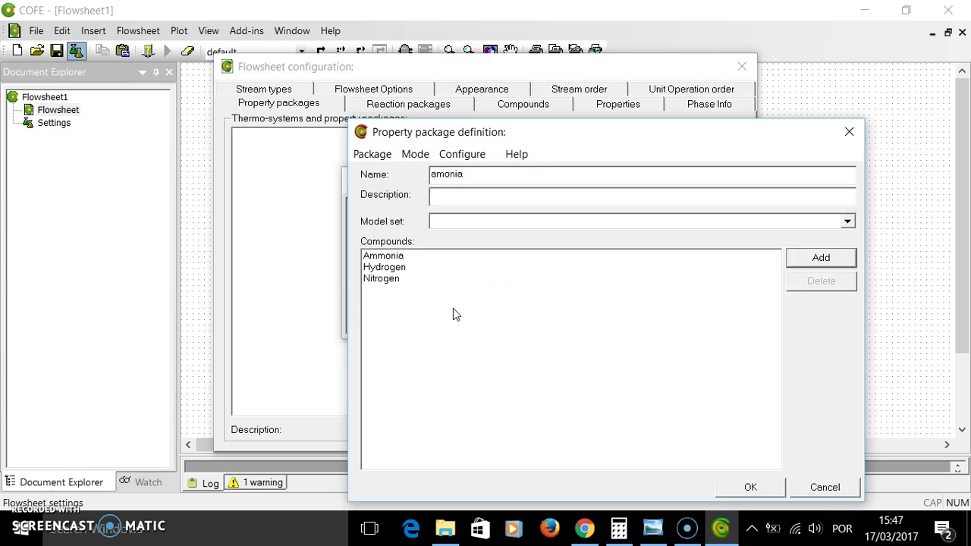
Switch the package definition to Advanced mode and set the vapor equation of state to Peng Robinson (PR)
{"action": "left_click", "coordinate": [411, 154]}
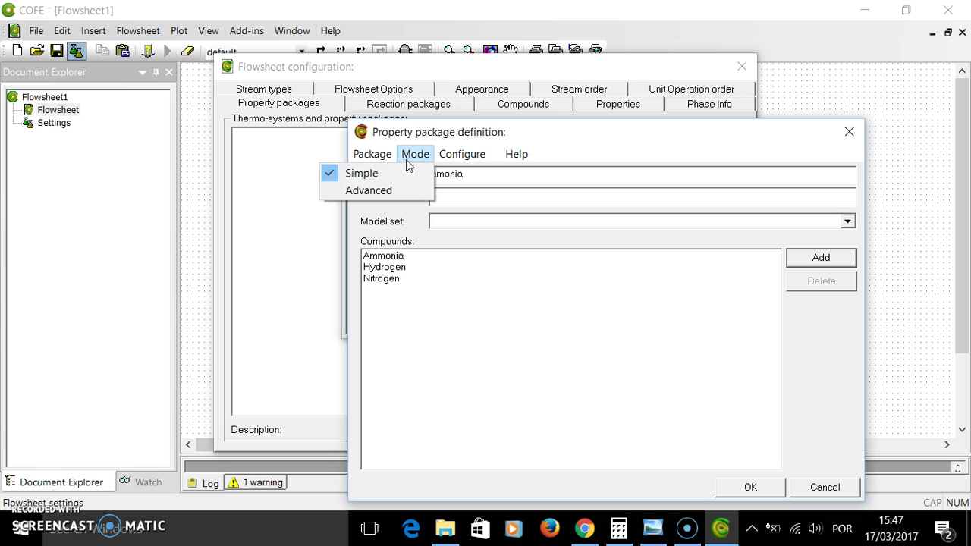
{"action": "left_click", "coordinate": [373, 192]}
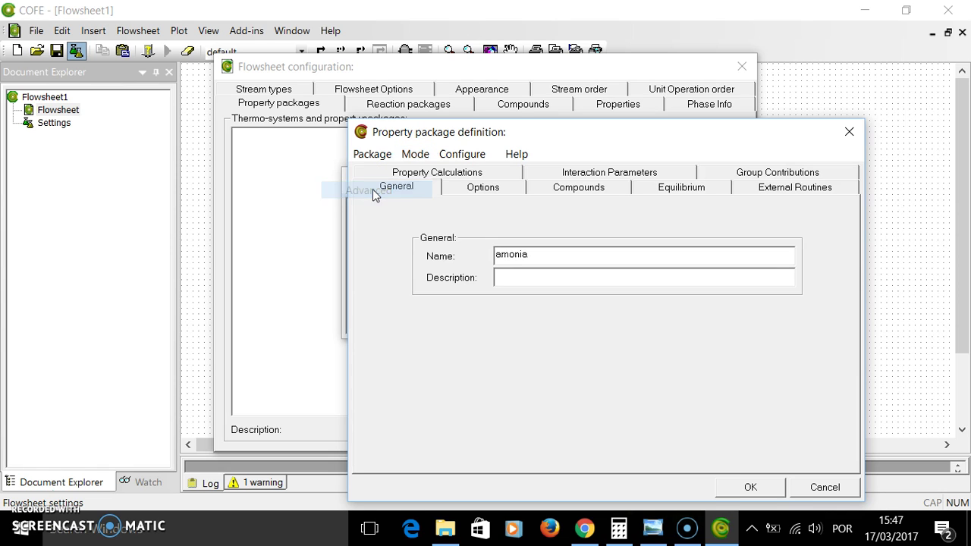
{"action": "left_click", "coordinate": [470, 175]}
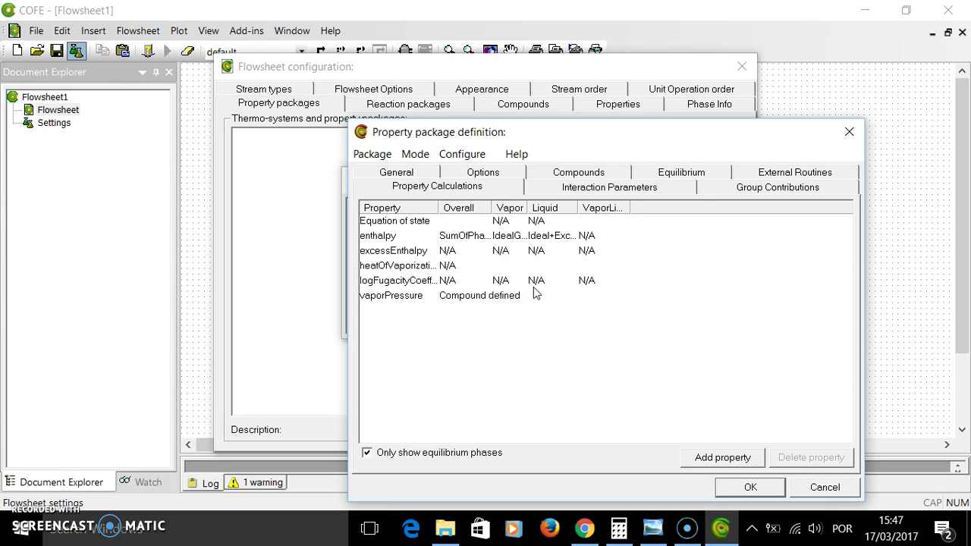
{"action": "left_click", "coordinate": [511, 224]}
{"action": "left_click", "coordinate": [509, 224]}
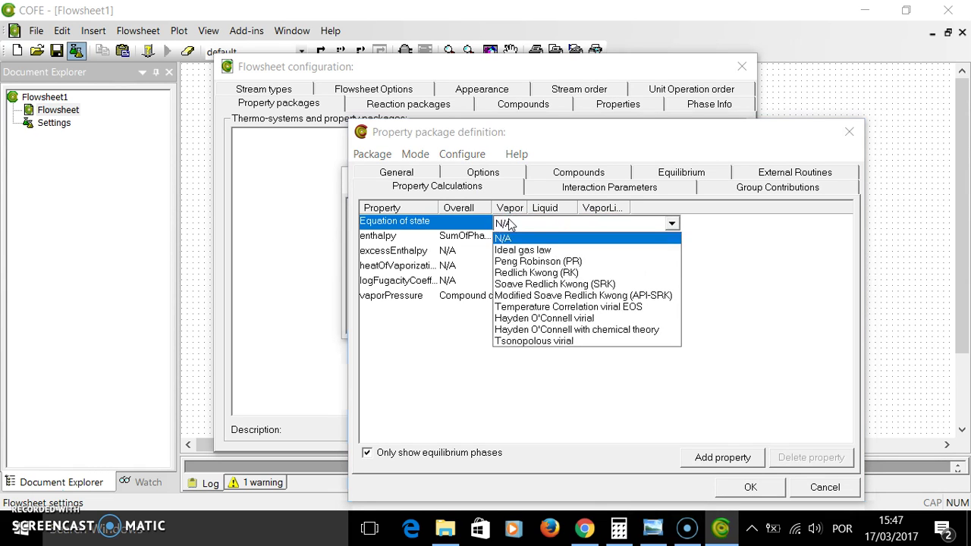
{"action": "left_click", "coordinate": [551, 262]}
{"action": "left_click", "coordinate": [697, 262]}
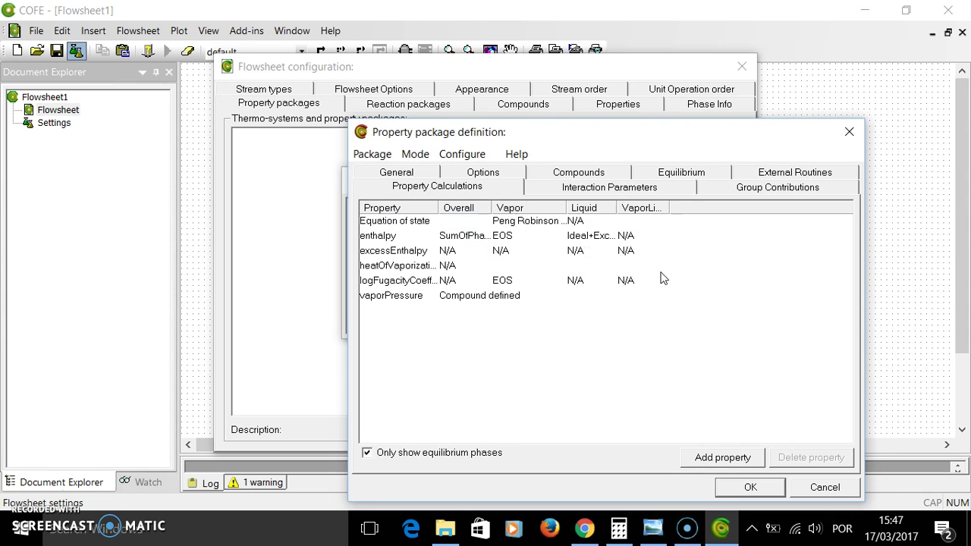
Set the liquid equation of state to Peng Robinson (PR) in the property calculations
{"action": "left_click", "coordinate": [584, 222]}
{"action": "left_click", "coordinate": [585, 223]}
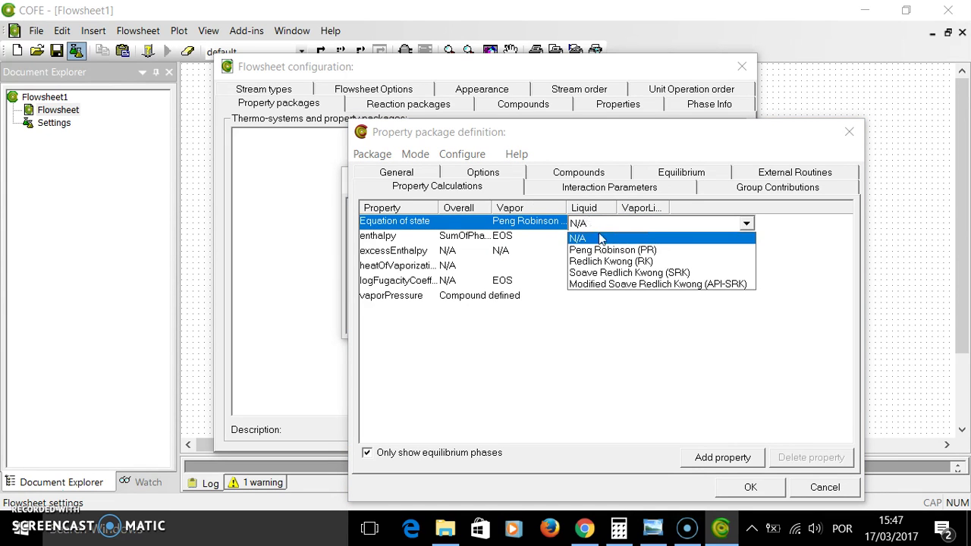
{"action": "left_click", "coordinate": [611, 250]}
{"action": "left_click", "coordinate": [700, 291]}
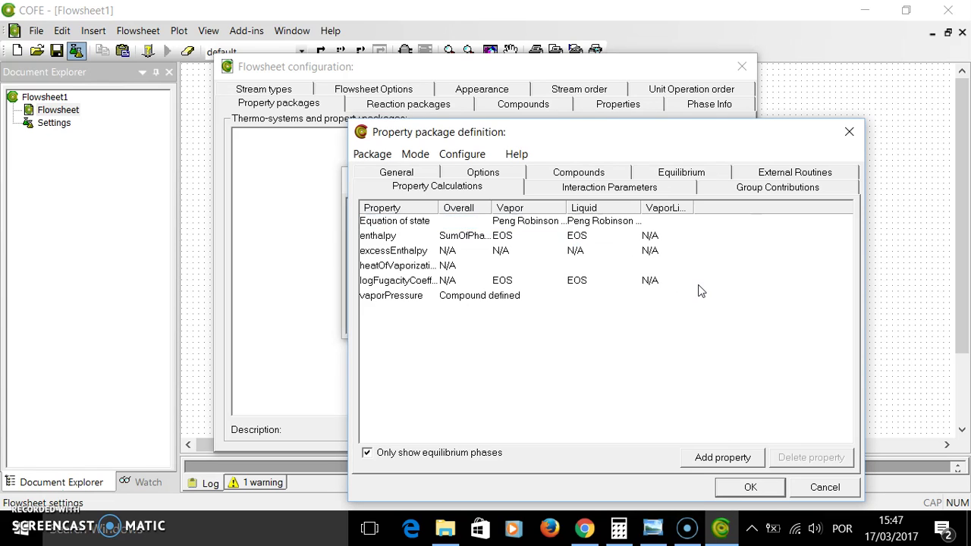
Set the overall heat of vaporization calculation to Compound defined
{"action": "left_click", "coordinate": [449, 267]}
{"action": "left_click", "coordinate": [448, 267]}
{"action": "left_click", "coordinate": [446, 268]}
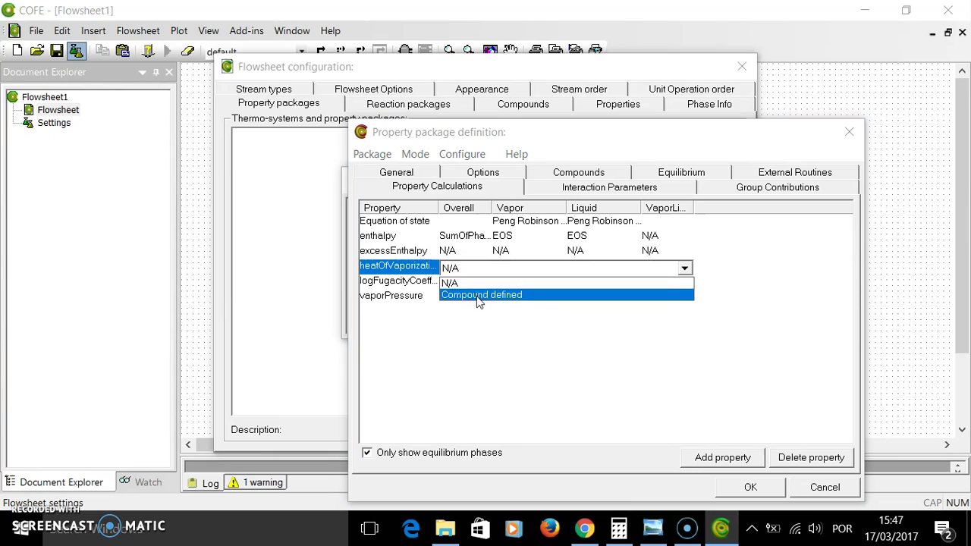
{"action": "left_click", "coordinate": [480, 298]}
{"action": "left_click", "coordinate": [519, 336]}
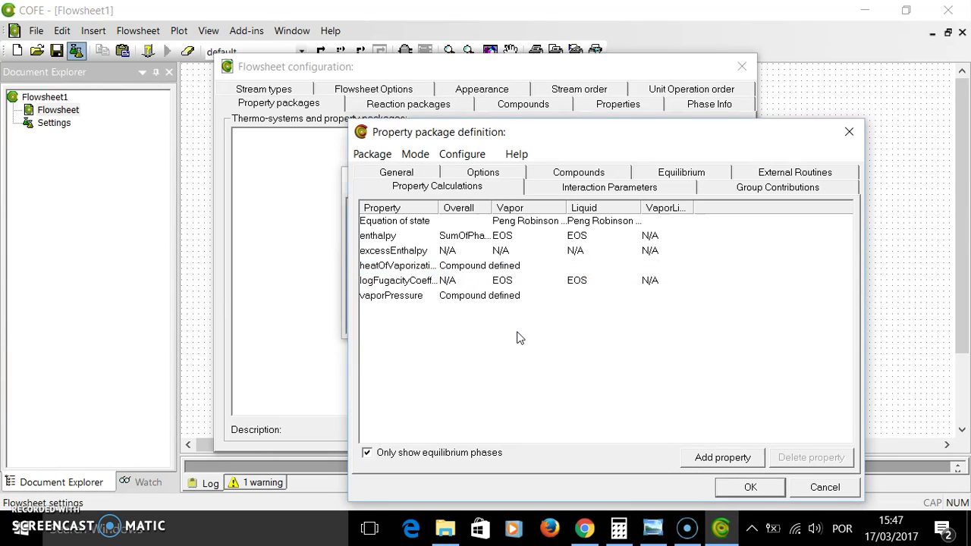
Delete the excessEnthalpy property from the package's property calculations
{"action": "left_click", "coordinate": [425, 256]}
{"action": "left_click", "coordinate": [809, 460]}
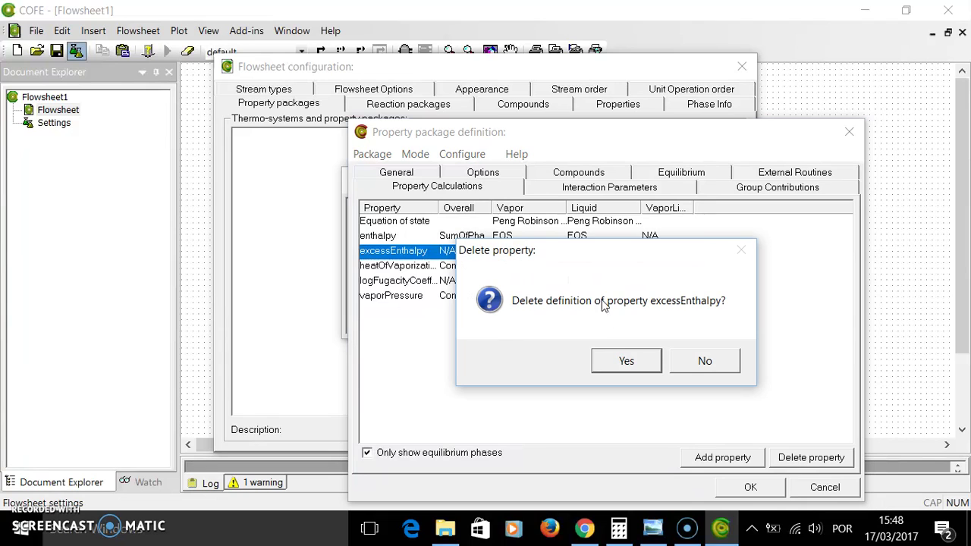
{"action": "left_click", "coordinate": [622, 363]}
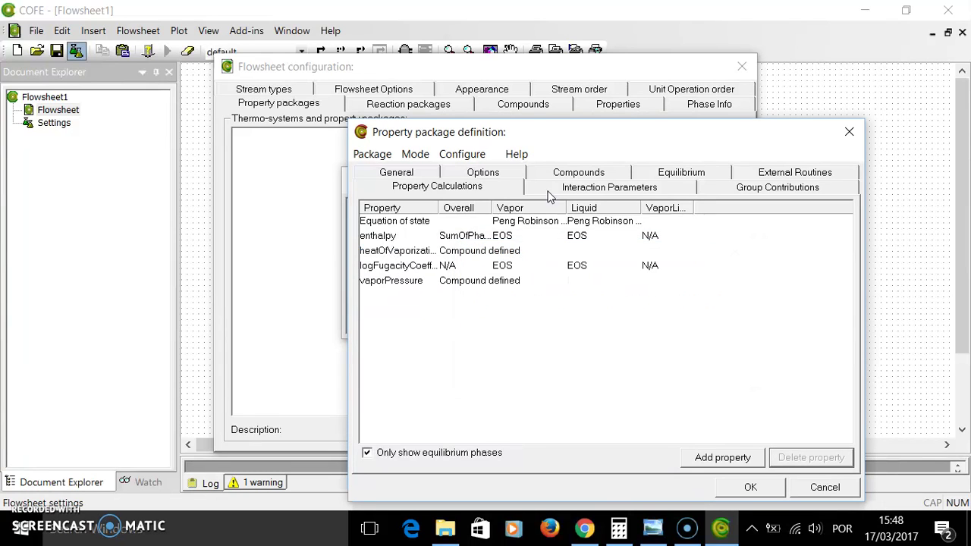
Save the amonia property package definition and assign the package to the default stream type
{"action": "left_click", "coordinate": [848, 134]}
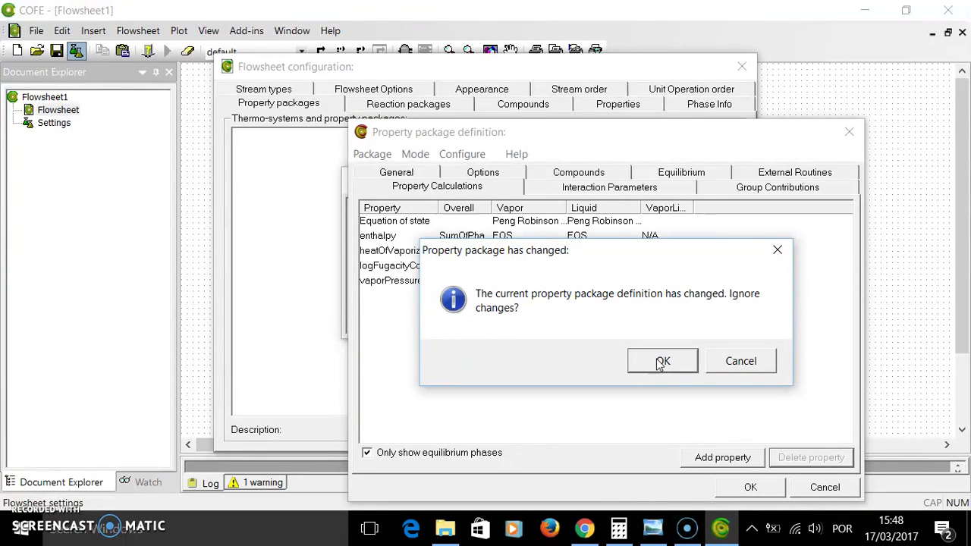
{"action": "left_click", "coordinate": [739, 367]}
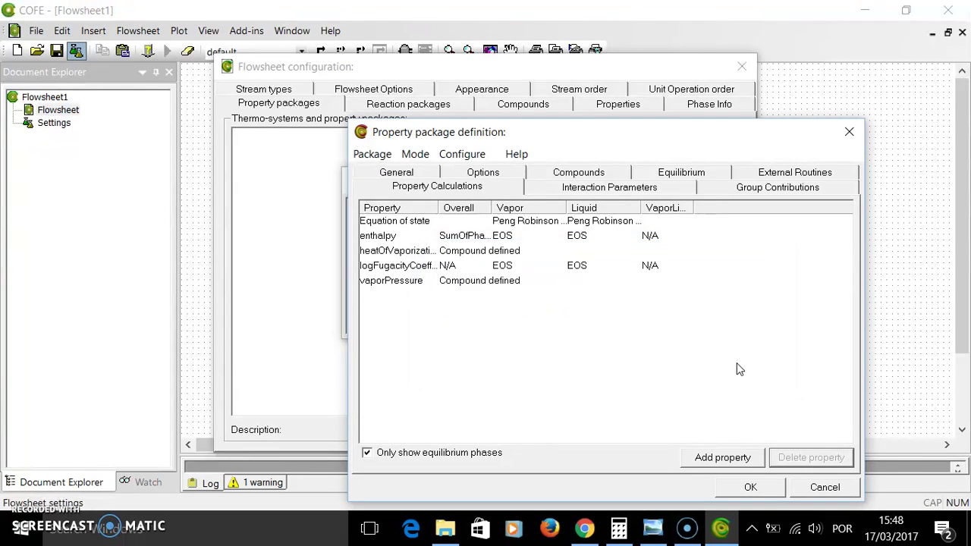
{"action": "left_click", "coordinate": [740, 489]}
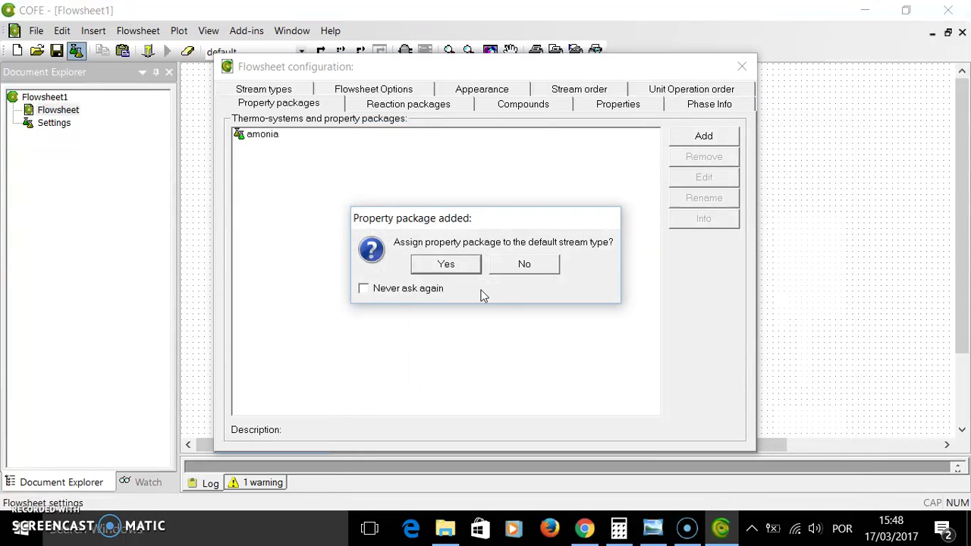
{"action": "left_click", "coordinate": [438, 270]}
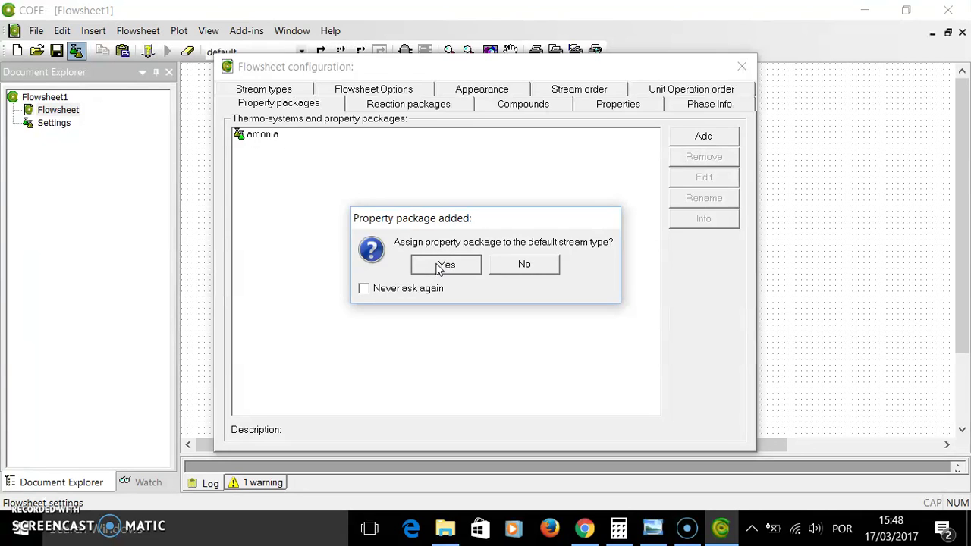
{"action": "left_click", "coordinate": [742, 67]}
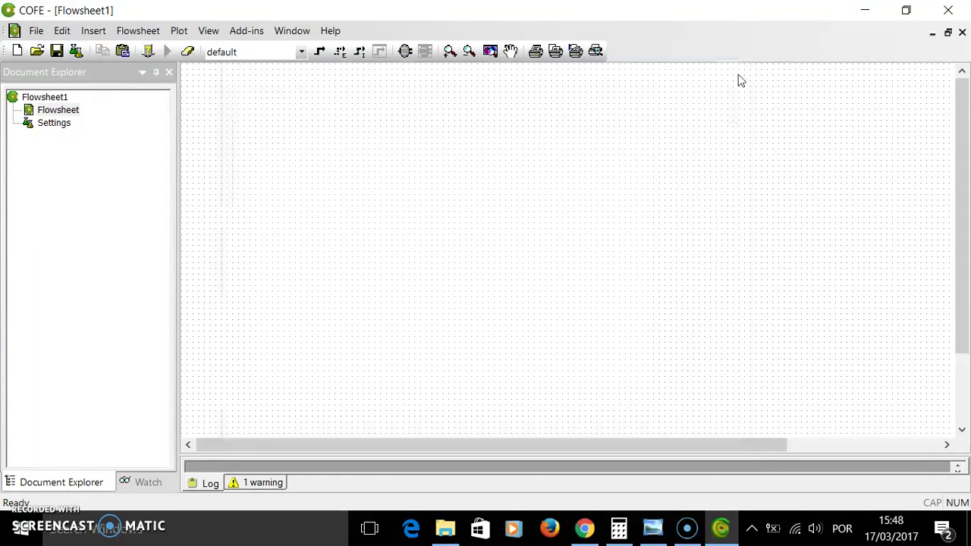
Draw a horizontal material stream in the upper-left area of the flowsheet
{"action": "left_click", "coordinate": [319, 53]}
{"action": "left_click", "coordinate": [199, 124]}
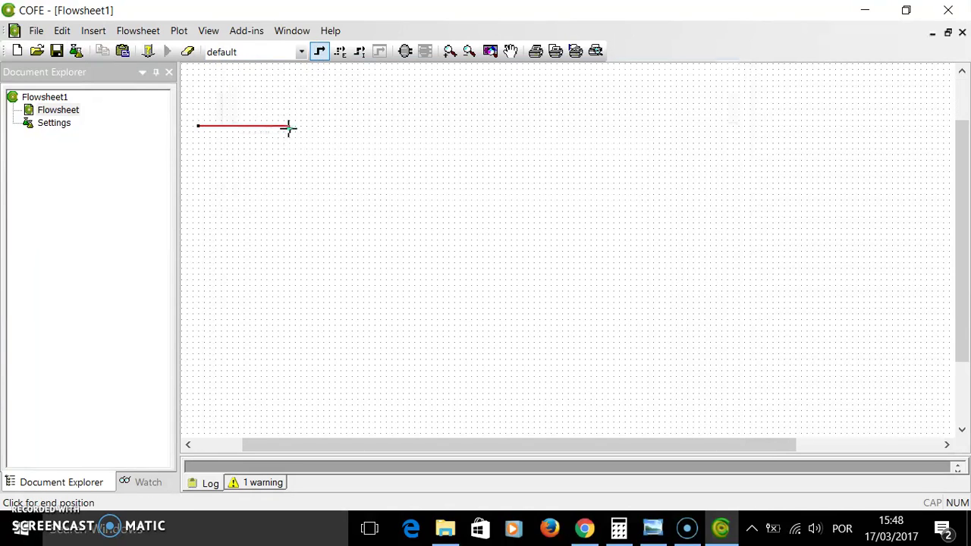
{"action": "left_click", "coordinate": [289, 126]}
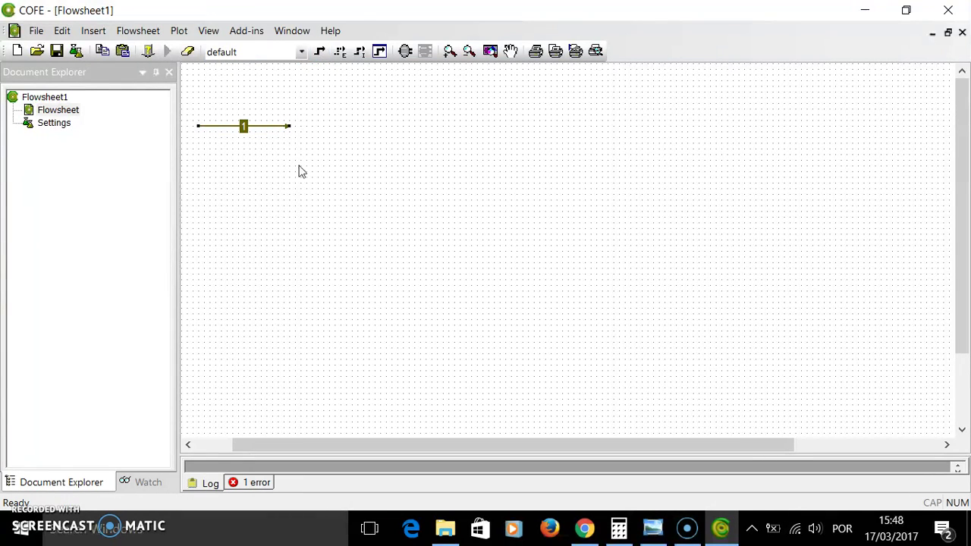
Open the data of stream 1 and expand its Stream and Overall sections
{"action": "double_click", "coordinate": [224, 129]}
{"action": "left_click", "coordinate": [341, 125]}
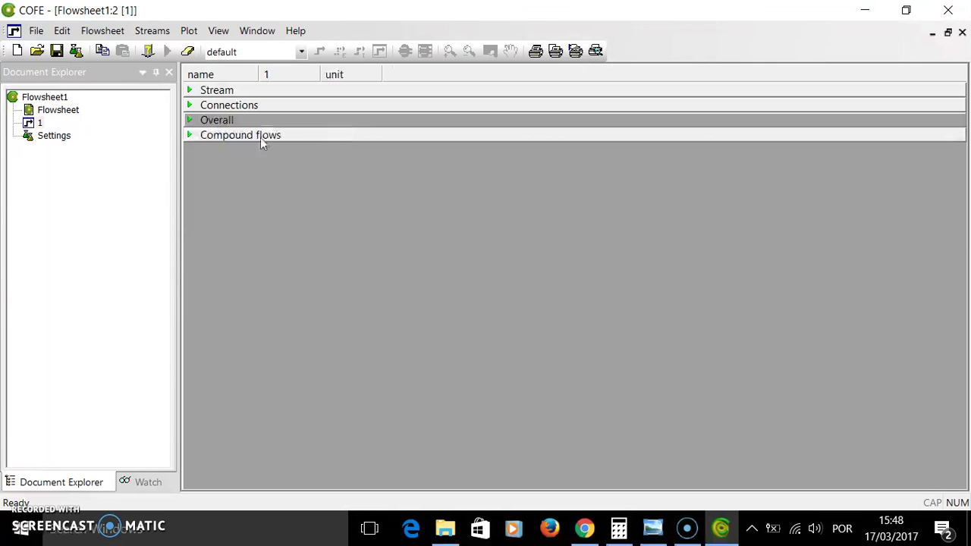
{"action": "left_click", "coordinate": [191, 91]}
{"action": "left_click", "coordinate": [189, 165]}
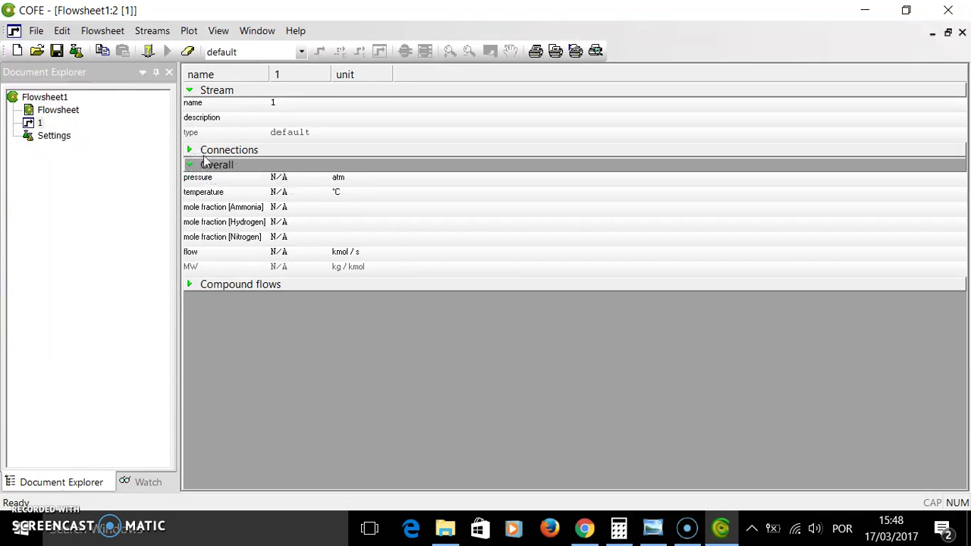
Change the pressure unit of stream 1 to bar and set the pressure to 200 bar
{"action": "left_click", "coordinate": [295, 179]}
{"action": "left_click", "coordinate": [339, 180]}
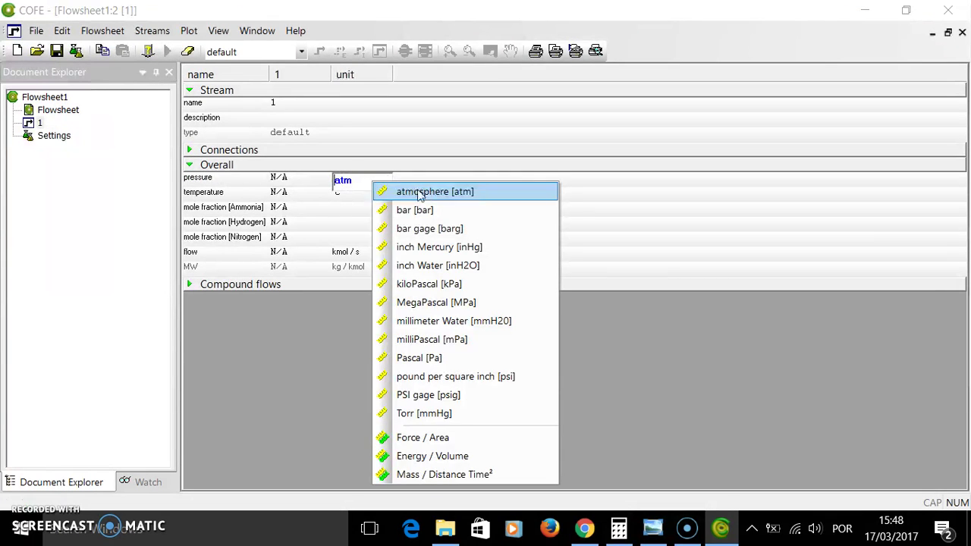
{"action": "left_click", "coordinate": [421, 211]}
{"action": "left_click", "coordinate": [286, 181]}
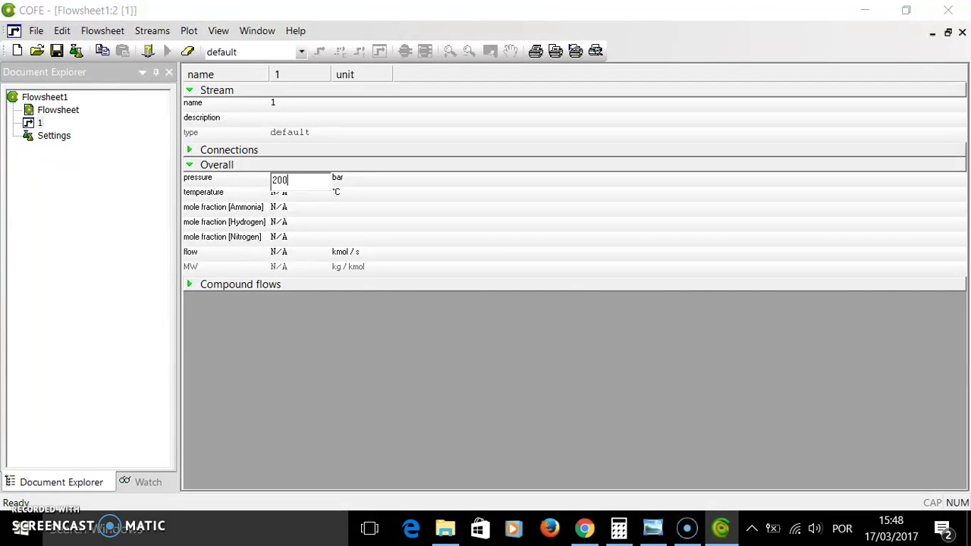
{"action": "key", "text": "Return"}
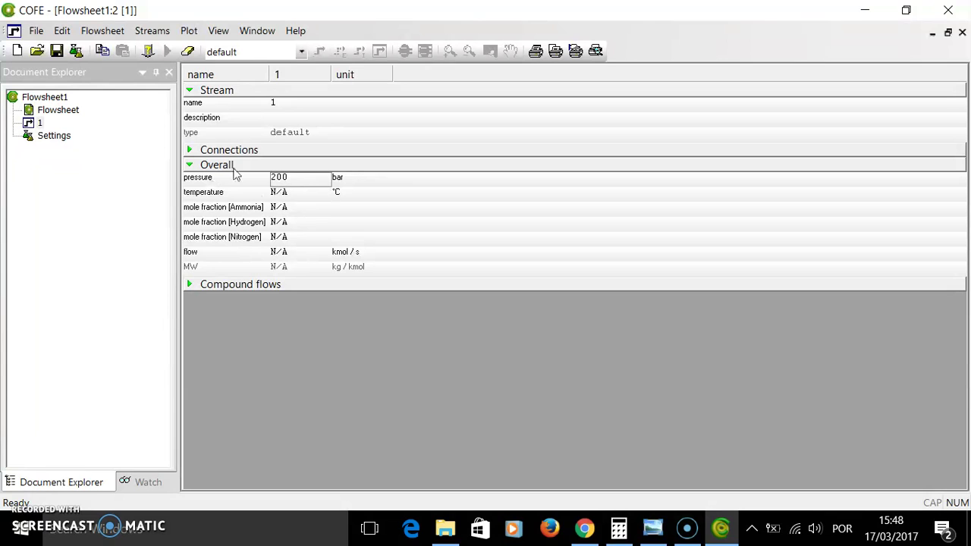
Set the temperature of stream 1 to 25 °C
{"action": "left_click", "coordinate": [280, 194]}
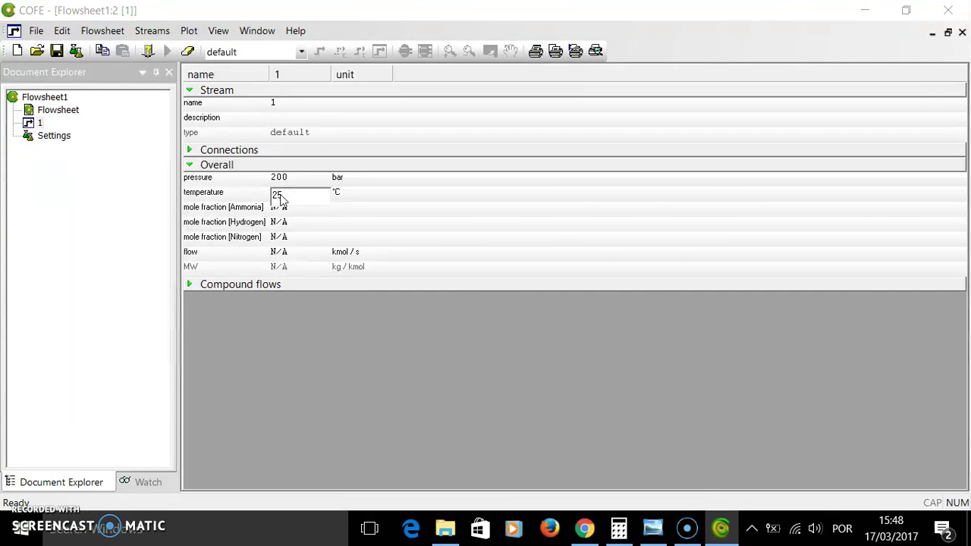
{"action": "type", "text": "25"}
{"action": "key", "text": "Return"}
Set stream 1's mole fractions to 0.15 for ammonia and 0.6375 for hydrogen
{"action": "left_click", "coordinate": [277, 210]}
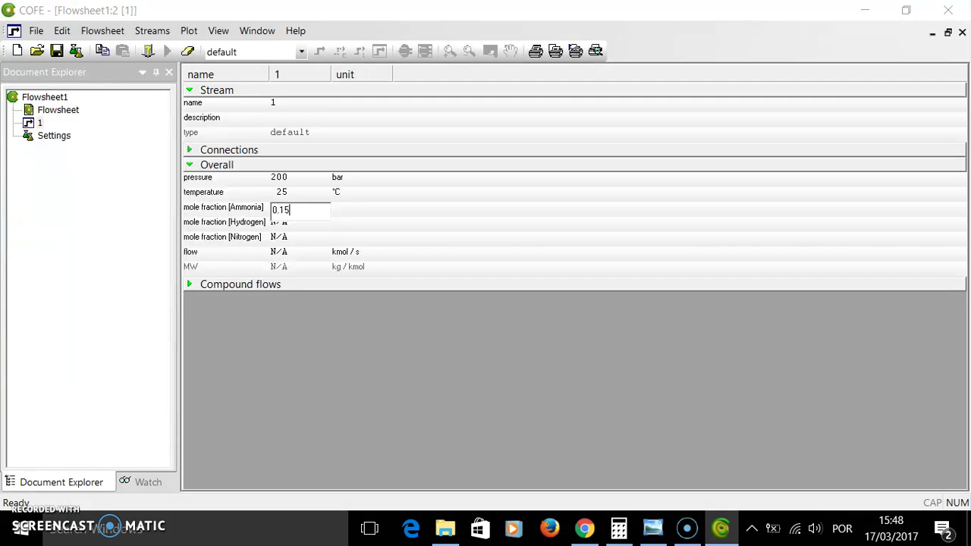
{"action": "key", "text": "Return"}
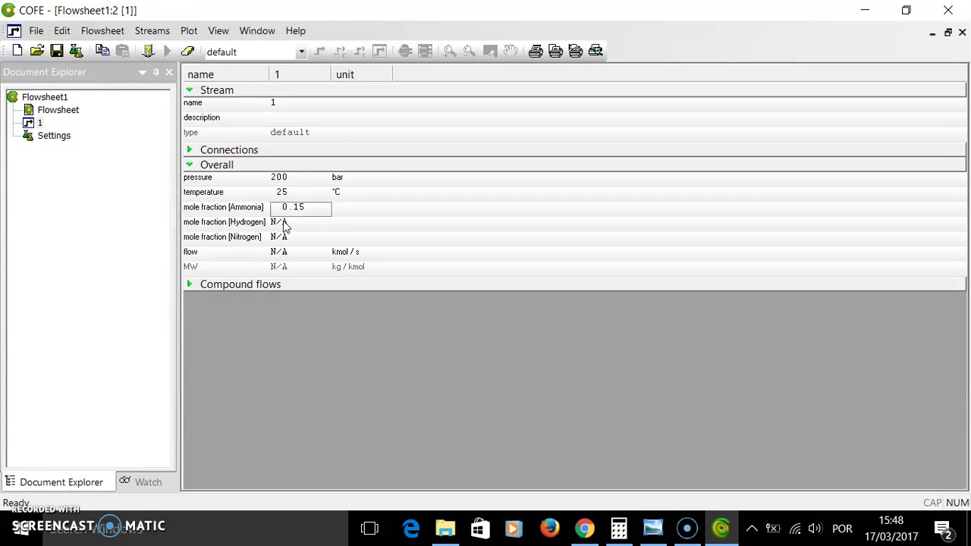
{"action": "left_click", "coordinate": [284, 223]}
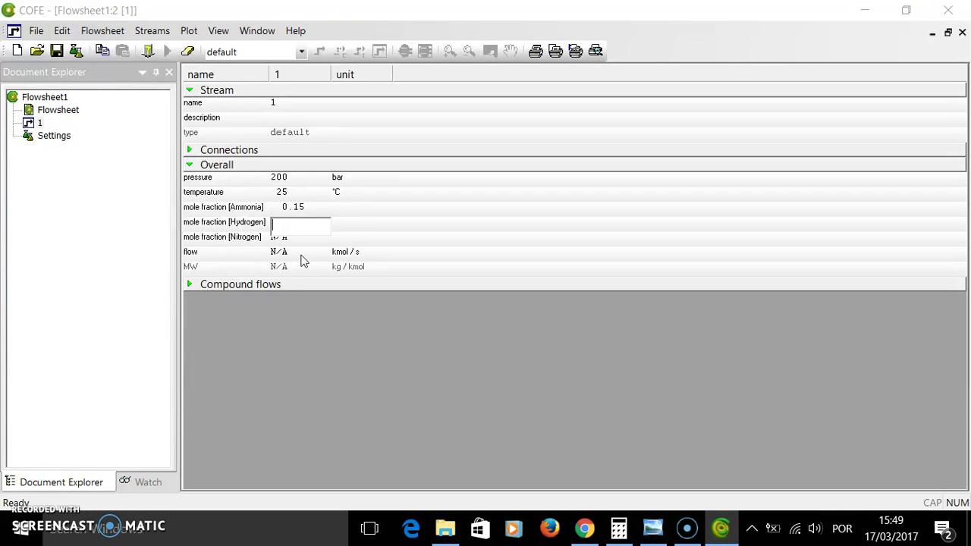
{"action": "type", "text": "0"}
{"action": "key", "text": "Return"}
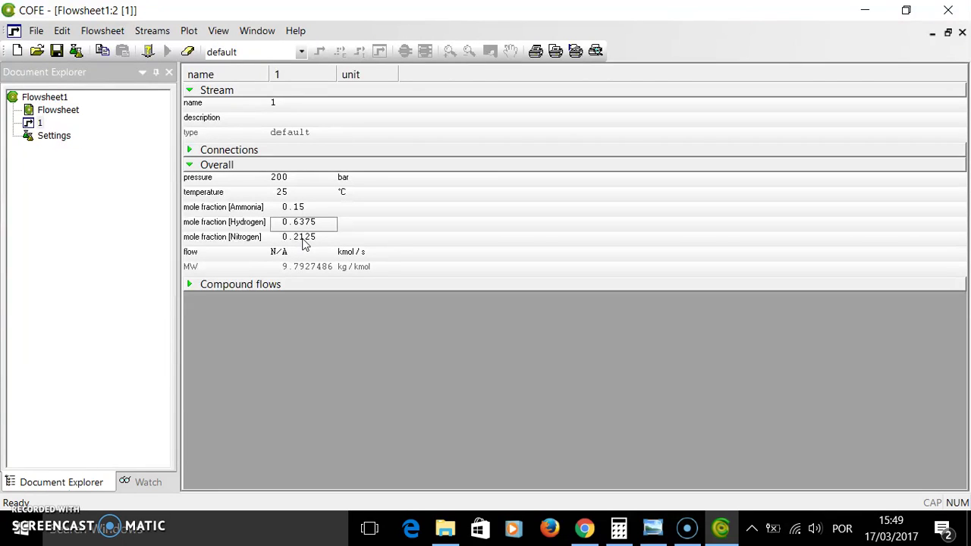
Change the flow unit of stream 1 to mol / s and set the flow to 100 mol / s
{"action": "left_click", "coordinate": [341, 253]}
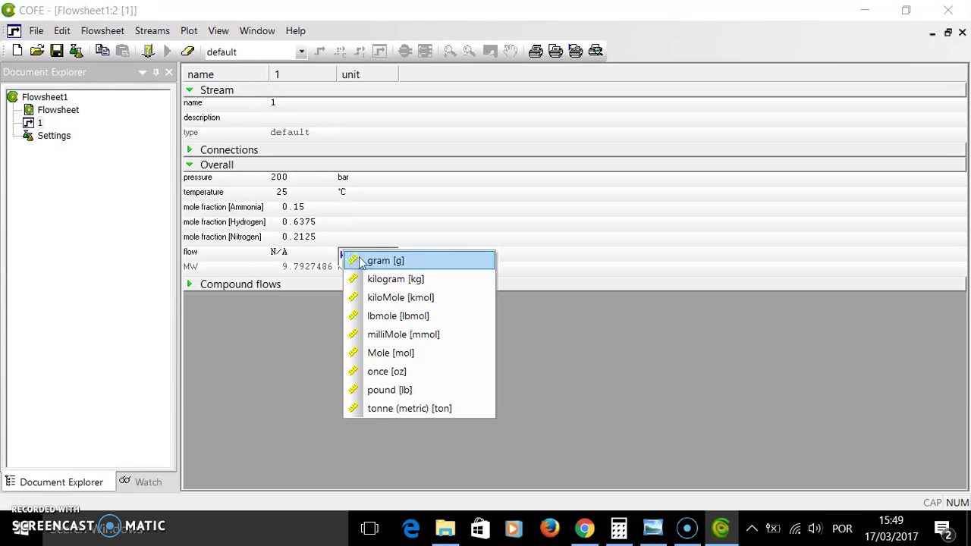
{"action": "left_click", "coordinate": [387, 355]}
{"action": "left_click", "coordinate": [276, 253]}
{"action": "left_click", "coordinate": [273, 254]}
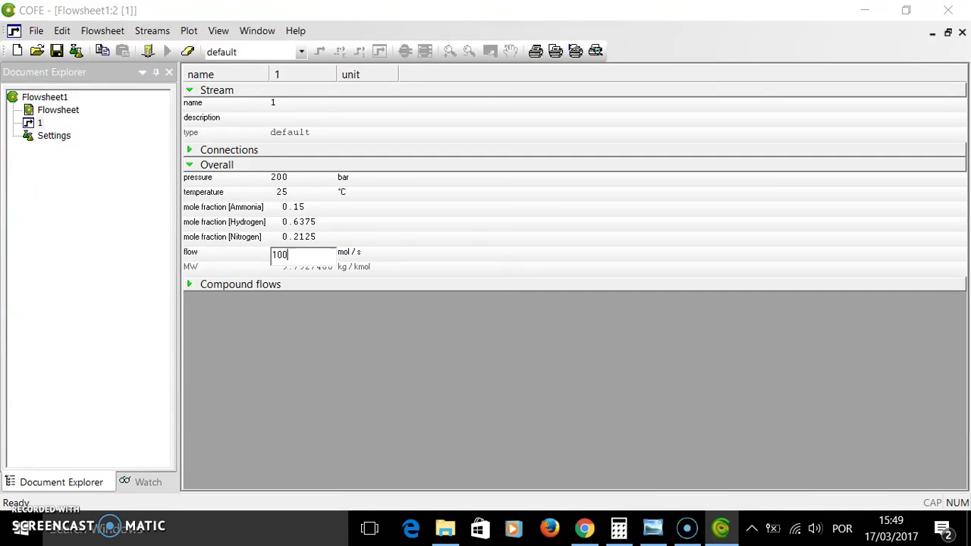
{"action": "key", "text": "Return"}
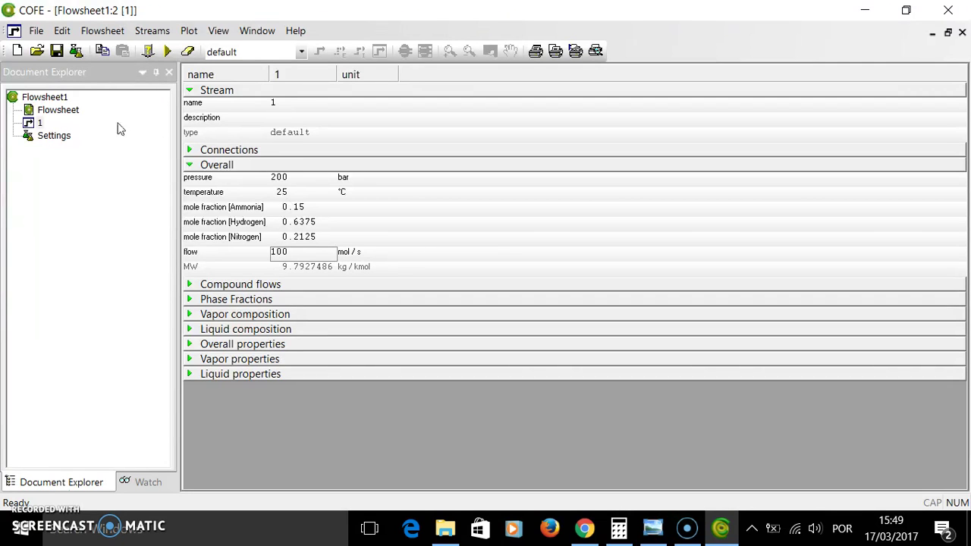
Solve the flowsheet and expand the phase fractions in the data of stream 1
{"action": "double_click", "coordinate": [61, 110]}
{"action": "left_click", "coordinate": [168, 51]}
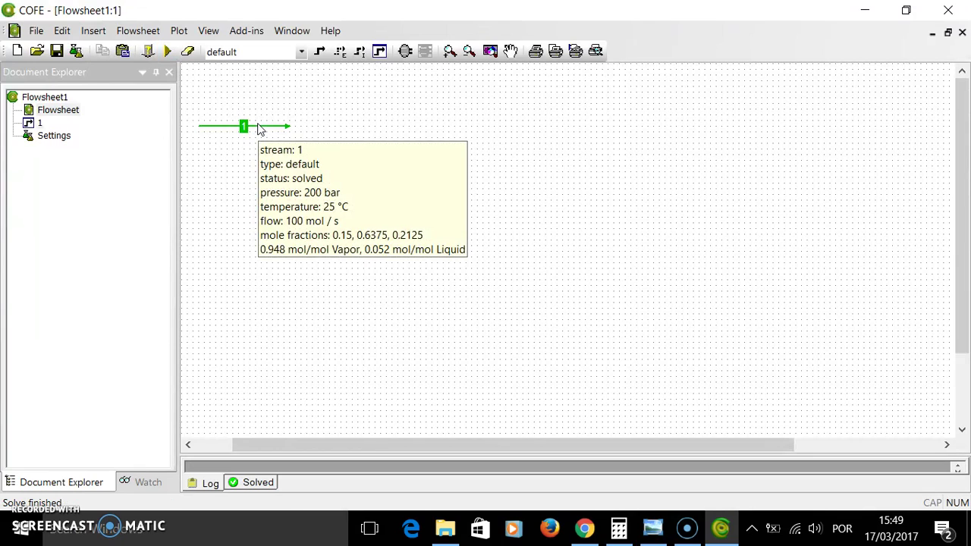
{"action": "double_click", "coordinate": [258, 128]}
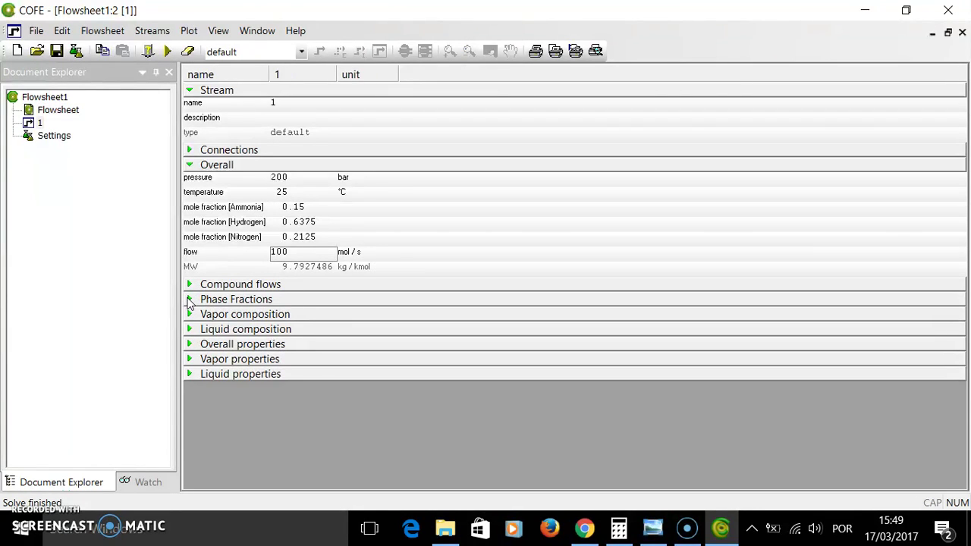
{"action": "left_click", "coordinate": [189, 299]}
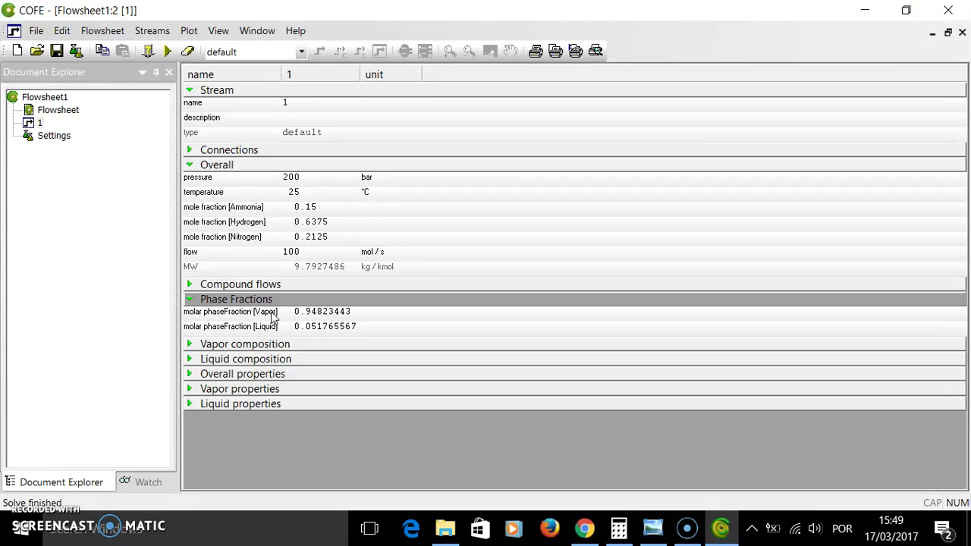
Insert a Flash separator at the end of stream 1 on the flowsheet and connect the stream to its inlet
{"action": "double_click", "coordinate": [58, 111]}
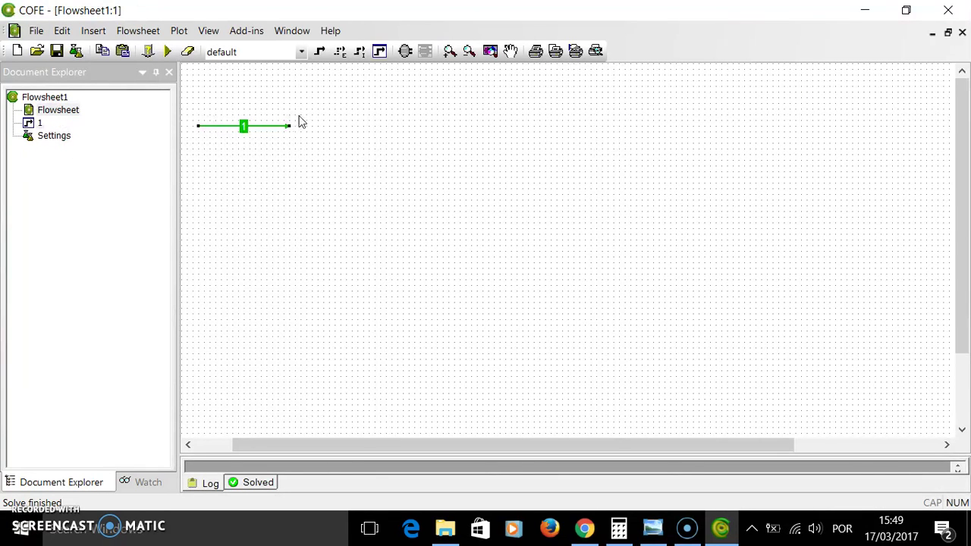
{"action": "left_click", "coordinate": [405, 51]}
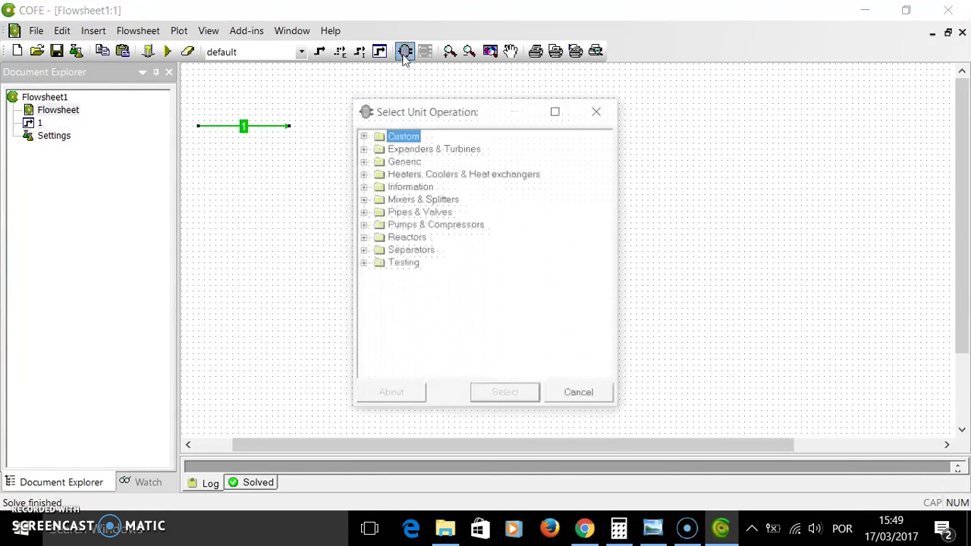
{"action": "left_click", "coordinate": [362, 251]}
{"action": "left_click", "coordinate": [414, 291]}
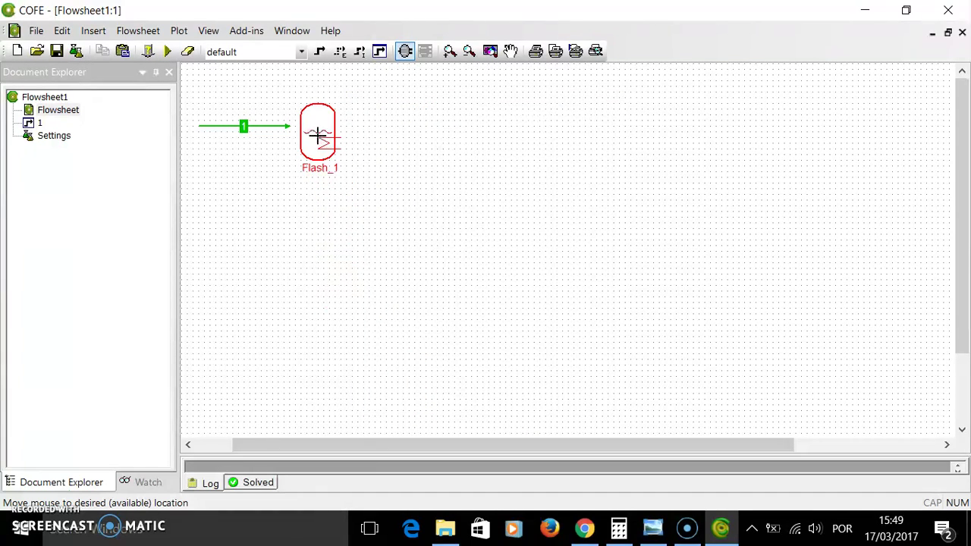
{"action": "left_click", "coordinate": [313, 135]}
{"action": "left_click_drag", "start_coordinate": [288, 126], "coordinate": [298, 127]}
Draw a material stream above the flash and connect its start to the vessel's top outlet
{"action": "left_click", "coordinate": [320, 51]}
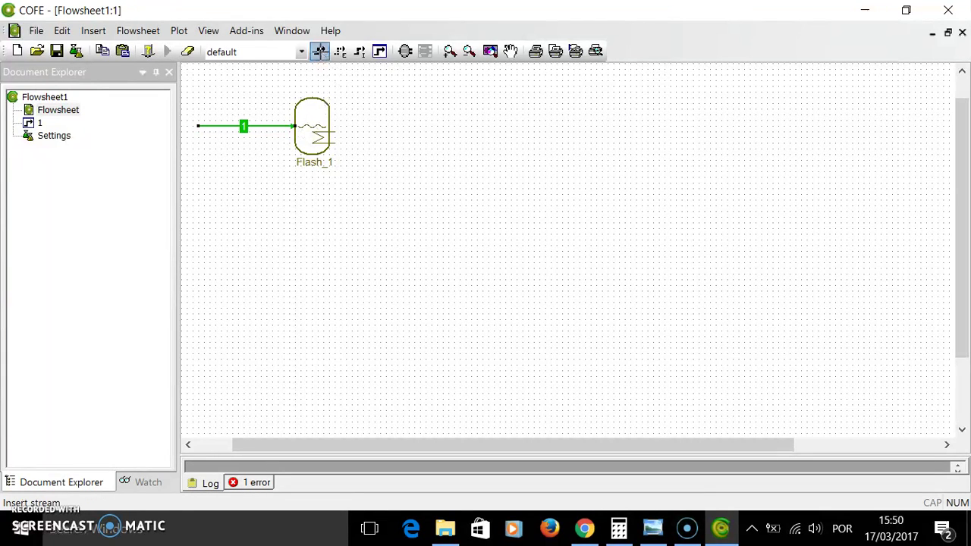
{"action": "left_click", "coordinate": [312, 85]}
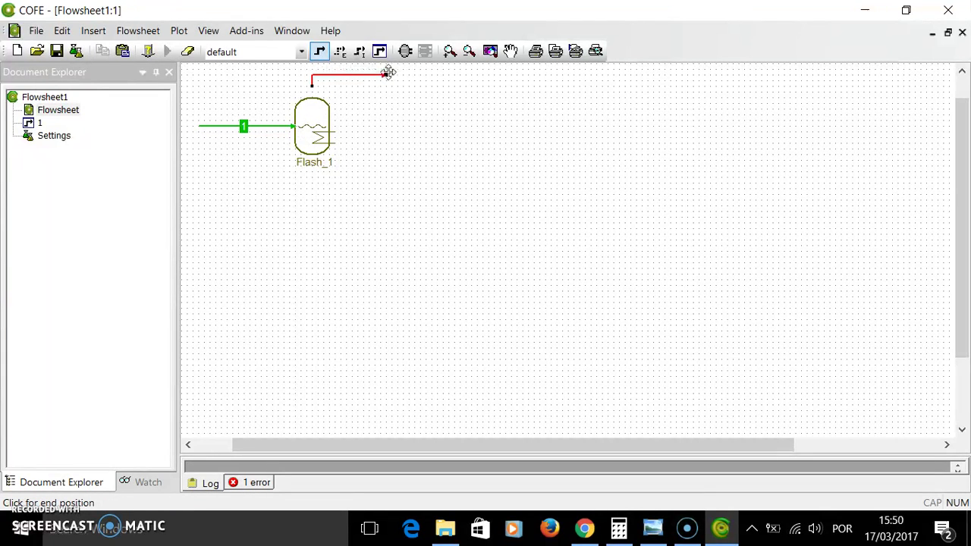
{"action": "left_click", "coordinate": [388, 73]}
{"action": "left_click_drag", "start_coordinate": [312, 81], "coordinate": [312, 96]}
{"action": "left_click", "coordinate": [561, 203]}
Draw a material stream below the flash and connect its start to the vessel's bottom outlet
{"action": "left_click", "coordinate": [319, 51]}
{"action": "left_click", "coordinate": [311, 173]}
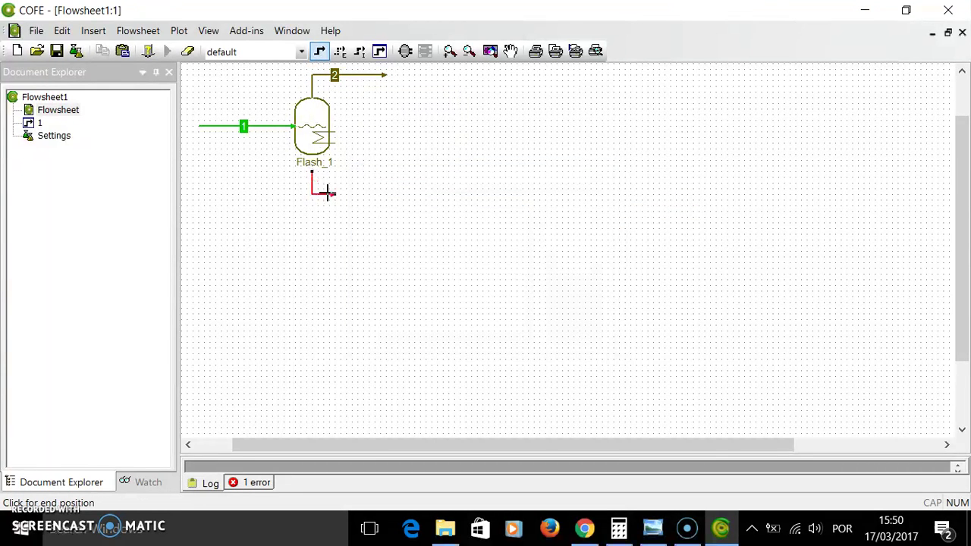
{"action": "left_click", "coordinate": [385, 176]}
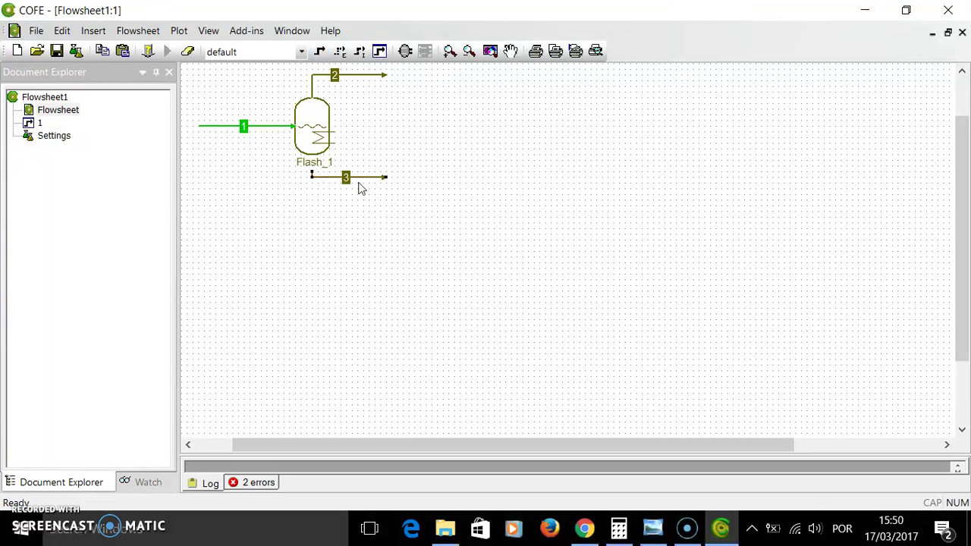
{"action": "left_click_drag", "start_coordinate": [312, 174], "coordinate": [311, 155]}
Rename the flash unit as V-101
{"action": "left_click", "coordinate": [311, 153]}
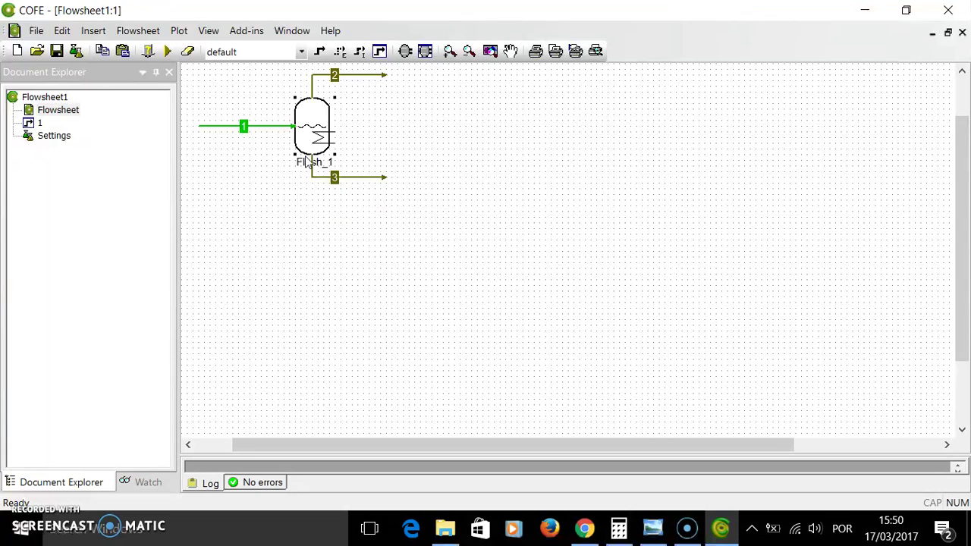
{"action": "left_click", "coordinate": [303, 163]}
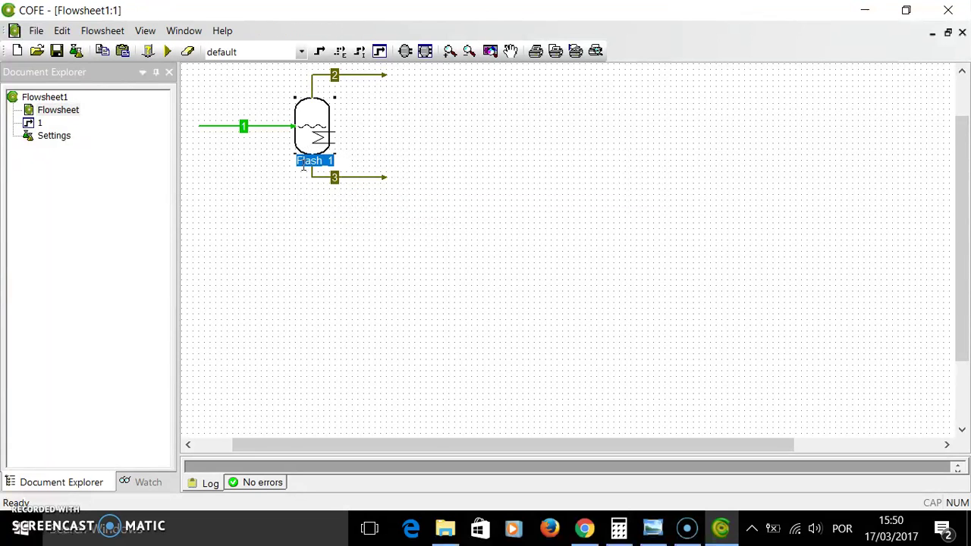
{"action": "type", "text": "V-101"}
{"action": "key", "text": "Return"}
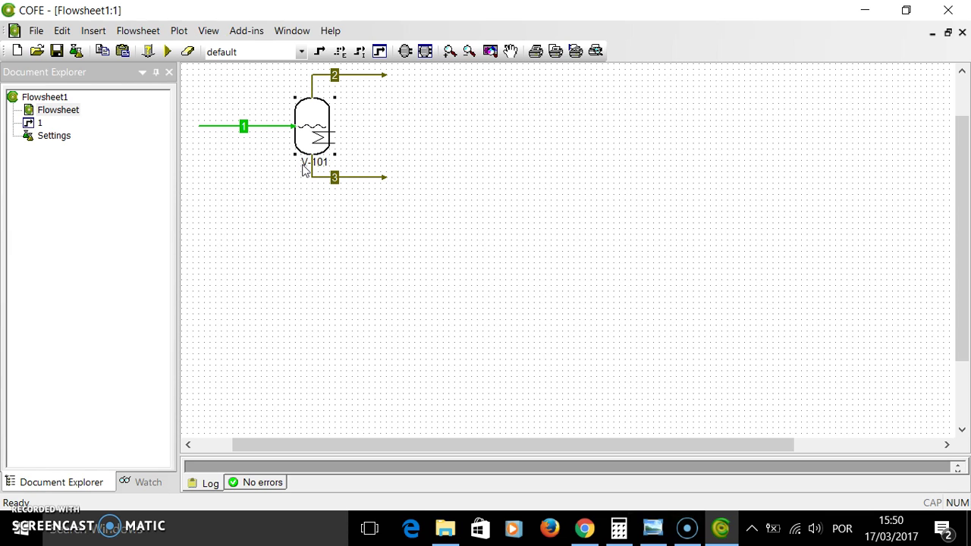
Move the V-101 label from below the vessel to its upper right side
{"action": "right_click", "coordinate": [317, 138]}
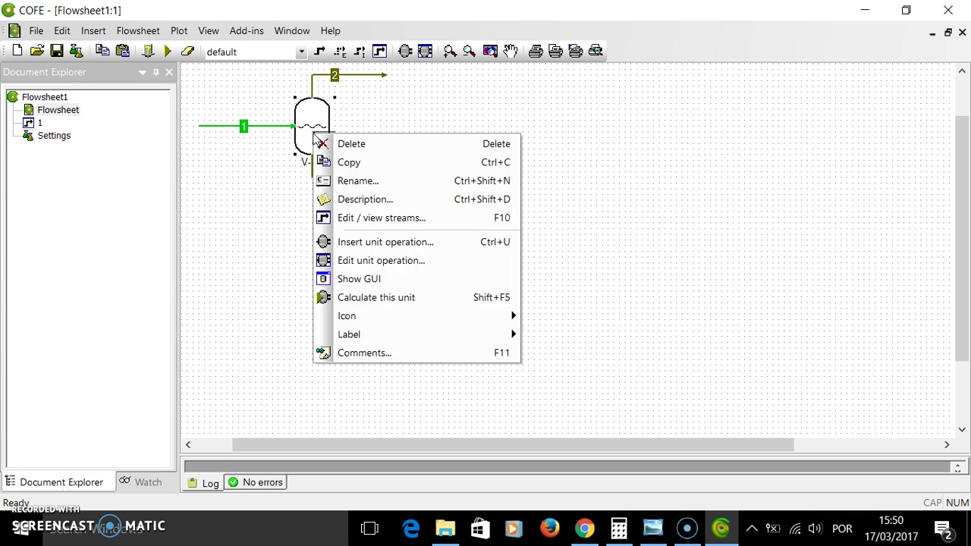
{"action": "mouse_move", "coordinate": [415, 337]}
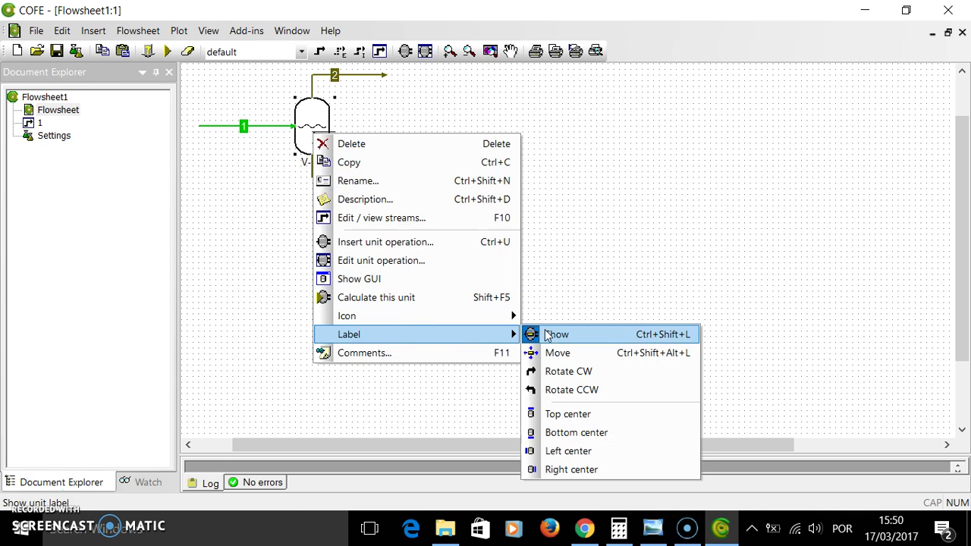
{"action": "left_click", "coordinate": [561, 354]}
{"action": "left_click_drag", "start_coordinate": [300, 166], "coordinate": [339, 122]}
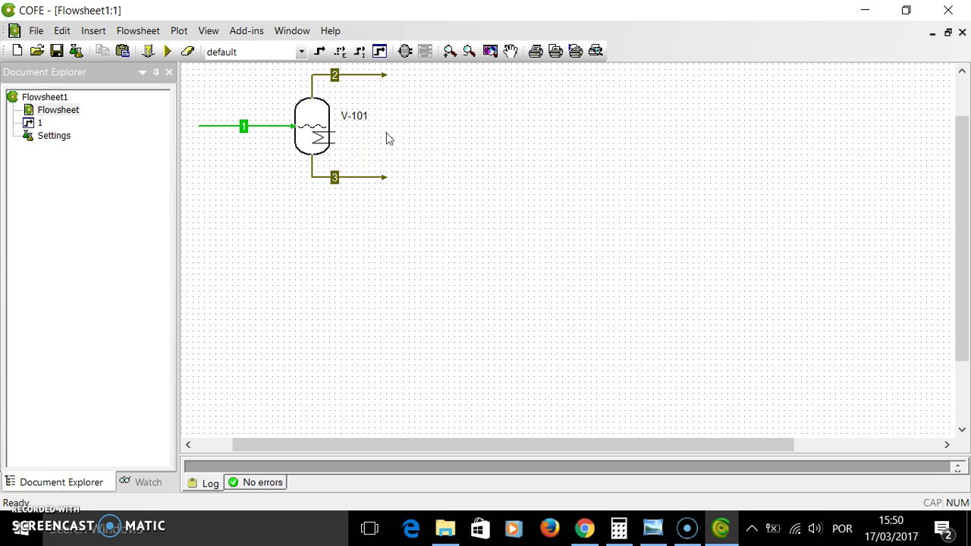
Specify V-101 by outlet temperature instead of heat duty, set it to 250 K, and close the unit's settings
{"action": "left_click", "coordinate": [309, 140]}
{"action": "double_click", "coordinate": [308, 140]}
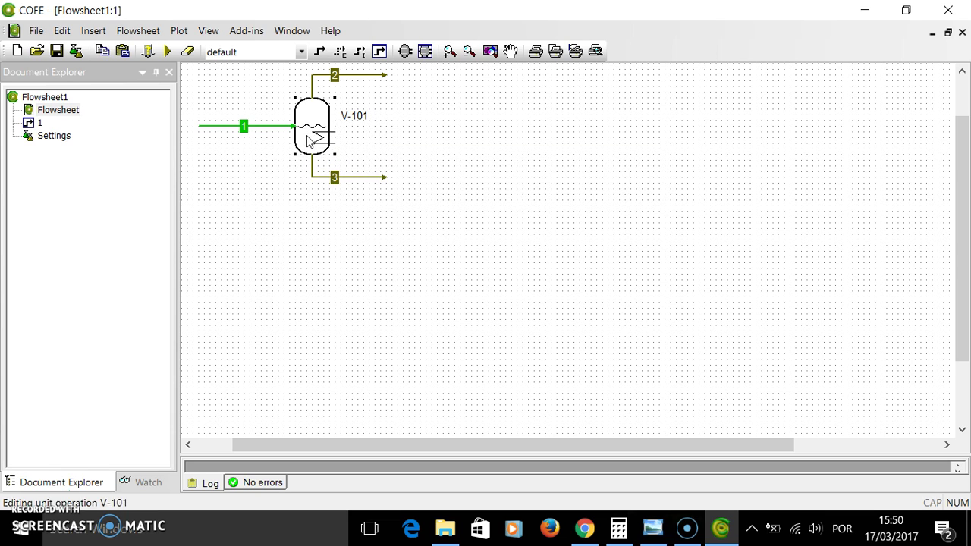
{"action": "left_click", "coordinate": [322, 382]}
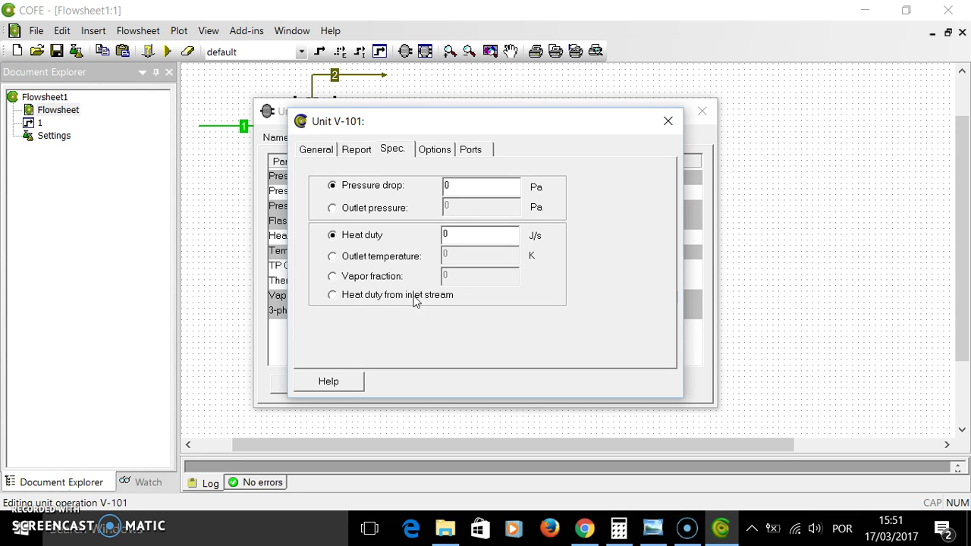
{"action": "left_click", "coordinate": [353, 258]}
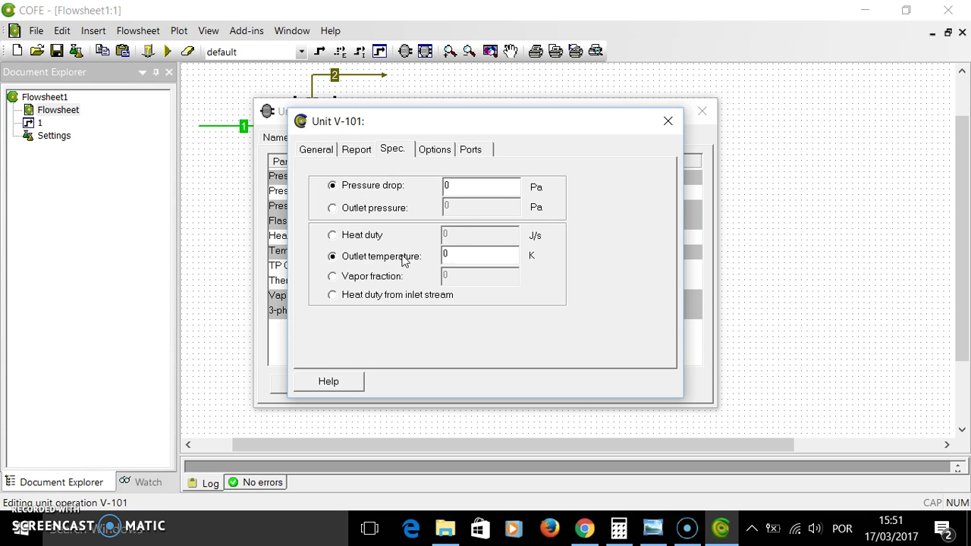
{"action": "left_click_drag", "start_coordinate": [461, 255], "coordinate": [424, 255]}
{"action": "type", "text": "250"}
{"action": "key", "text": "Return"}
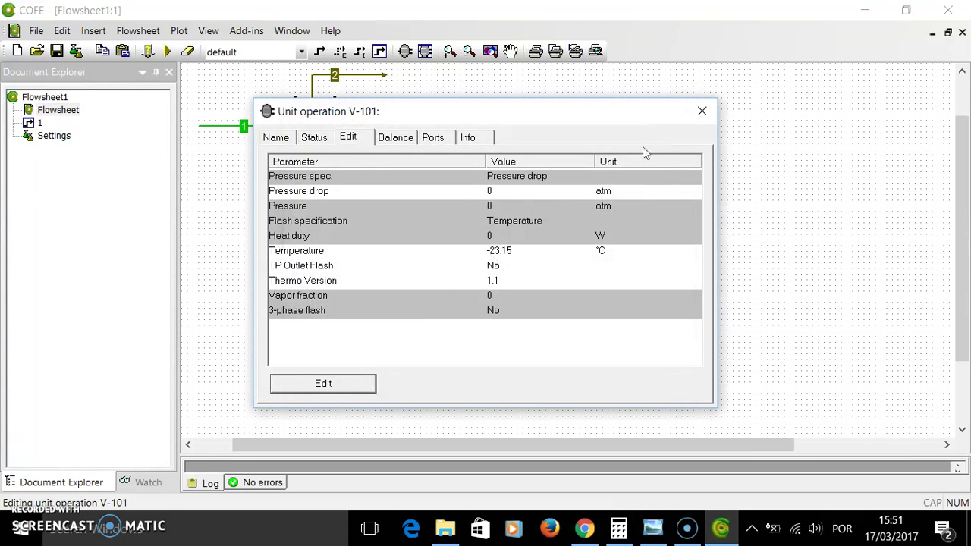
{"action": "left_click", "coordinate": [702, 113]}
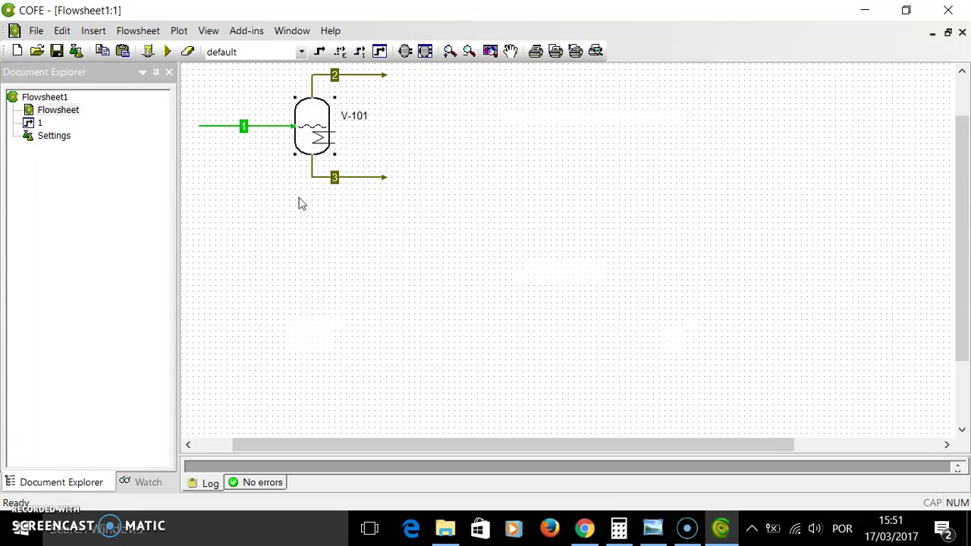
{"action": "left_click", "coordinate": [342, 135]}
Insert a stream report to the right of V-101 and include streams 1, 2 and 3 in it
{"action": "left_click", "coordinate": [94, 31]}
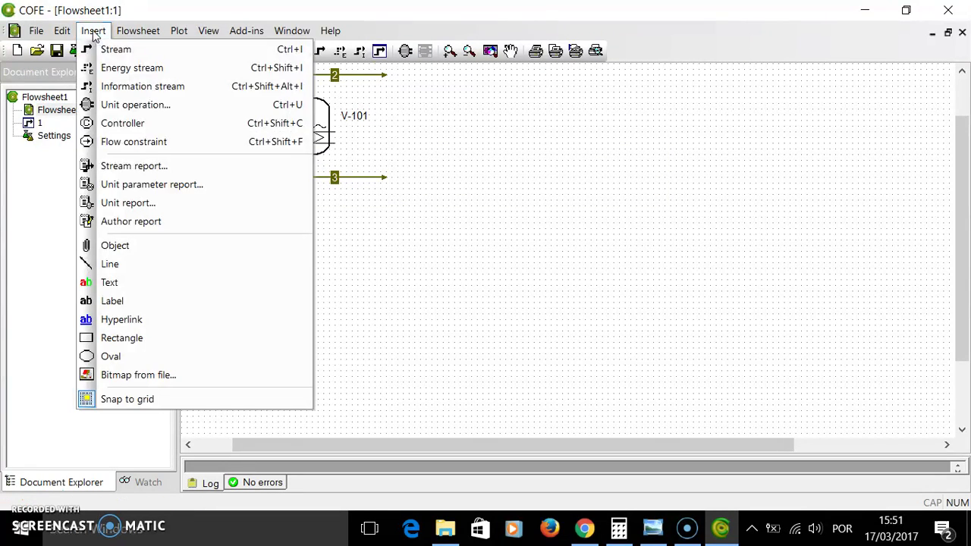
{"action": "left_click", "coordinate": [137, 166]}
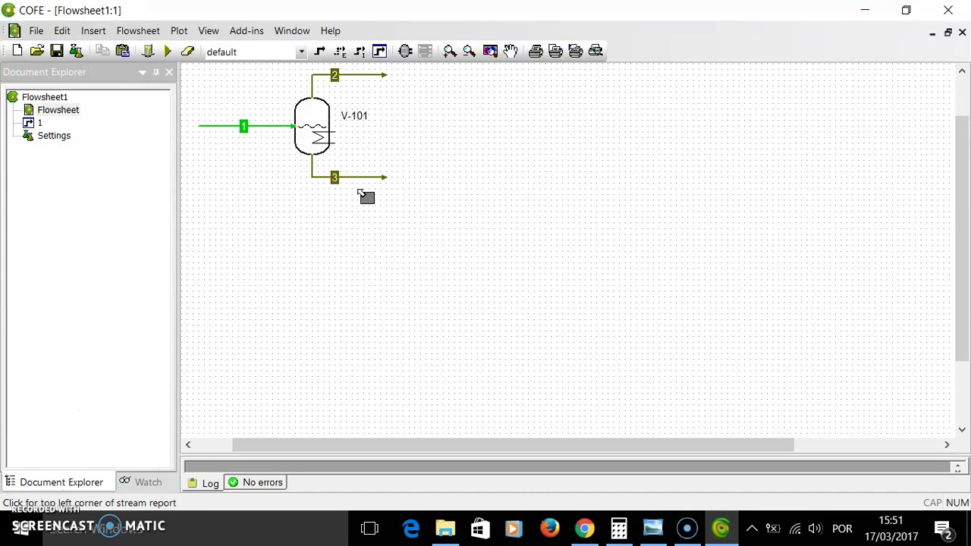
{"action": "left_click", "coordinate": [493, 93]}
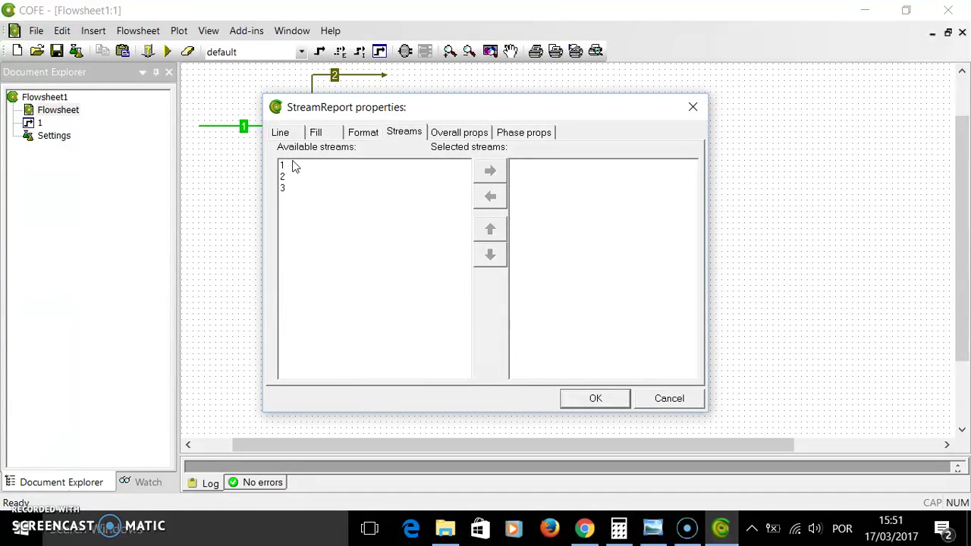
{"action": "left_click", "coordinate": [293, 167]}
{"action": "left_click", "coordinate": [293, 189], "text": "shift"}
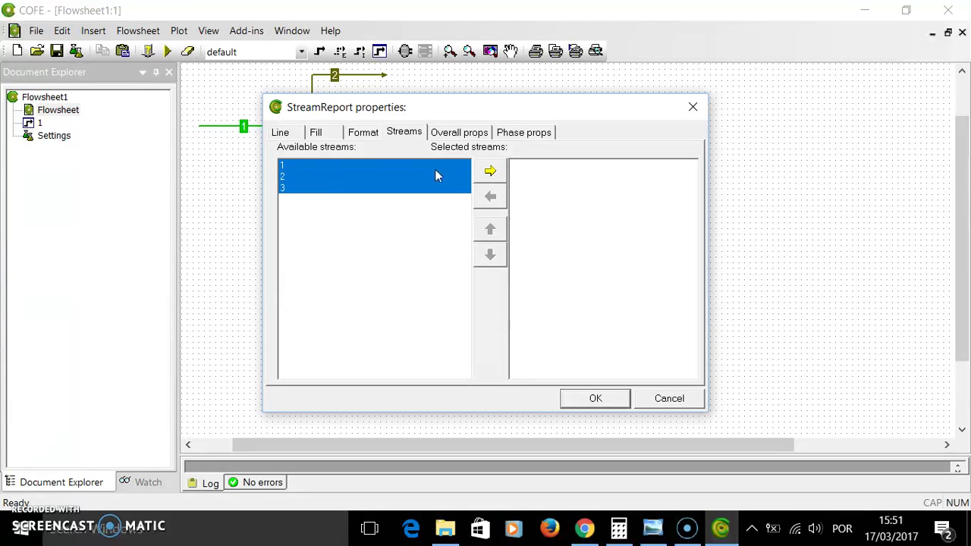
{"action": "left_click", "coordinate": [490, 170]}
Add phase fraction to the stream report's phase properties, shown as mole fractions, and apply the report settings
{"action": "left_click", "coordinate": [515, 133]}
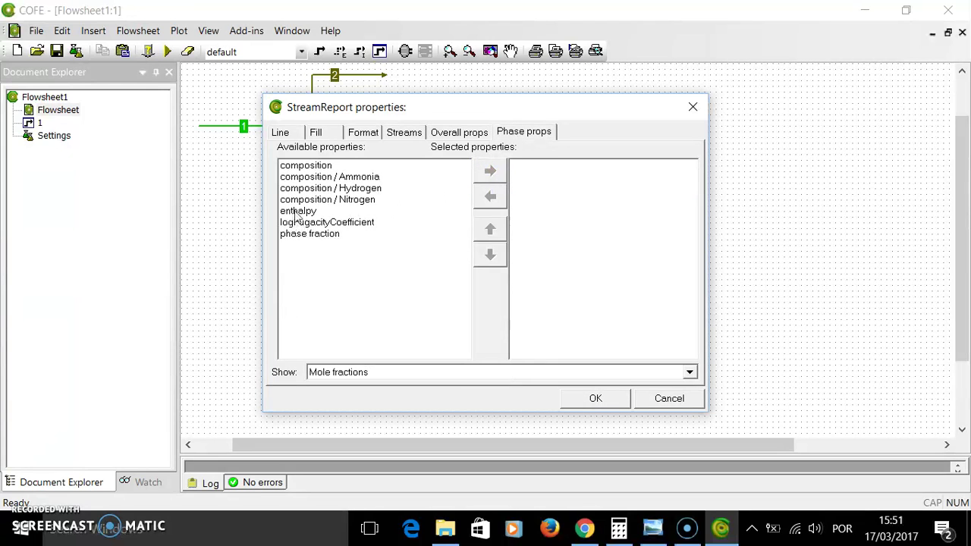
{"action": "left_click", "coordinate": [312, 235]}
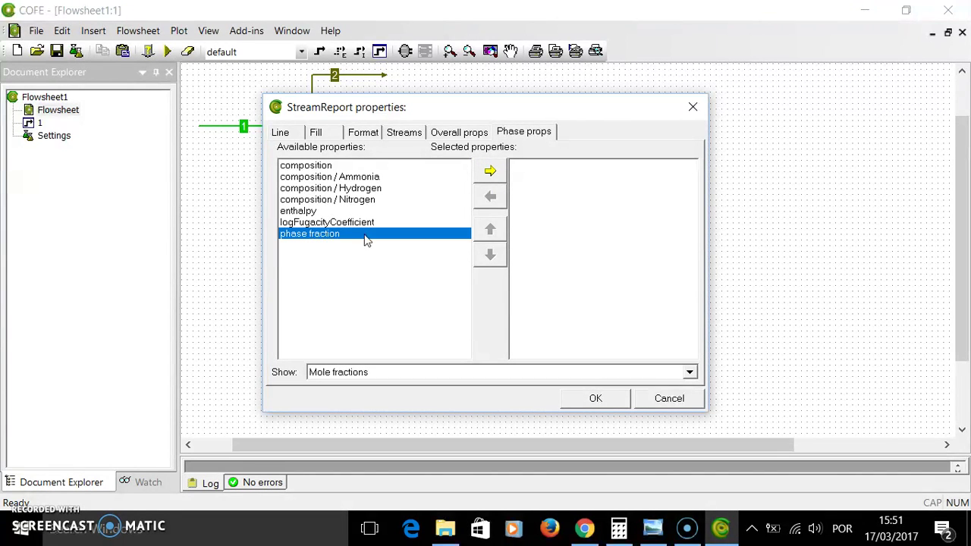
{"action": "left_click", "coordinate": [490, 171]}
{"action": "left_click", "coordinate": [595, 397]}
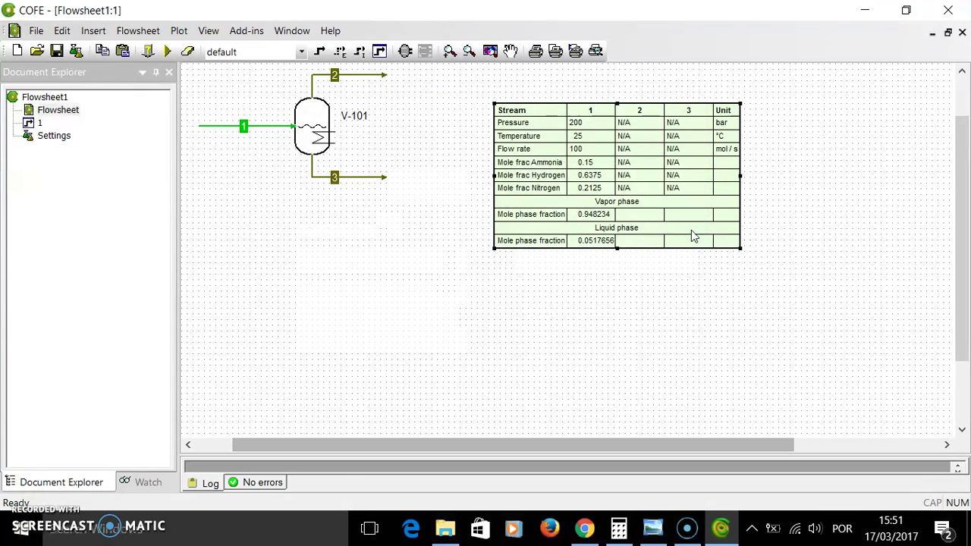
Validate the flowsheet specification, dismiss the check result, and solve the flowsheet
{"action": "left_click", "coordinate": [148, 53]}
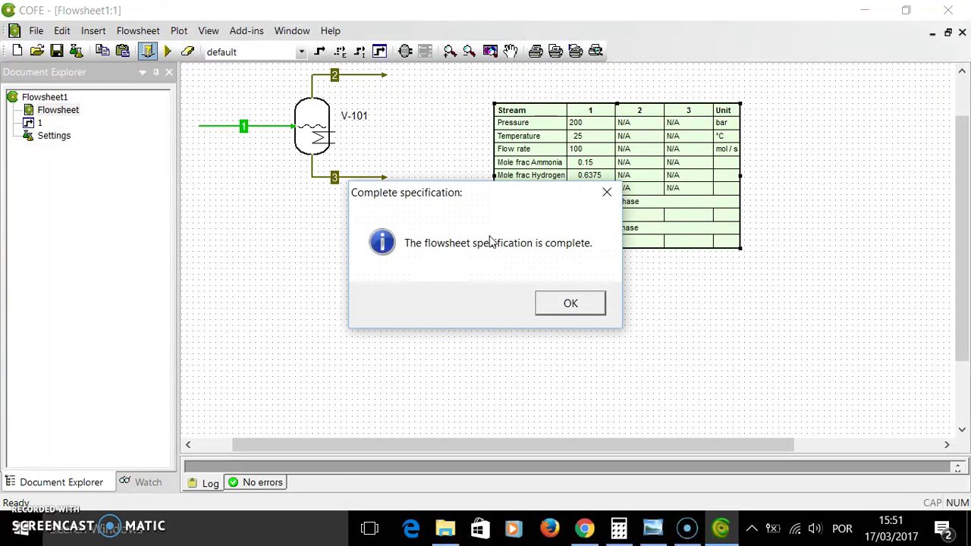
{"action": "left_click", "coordinate": [570, 303]}
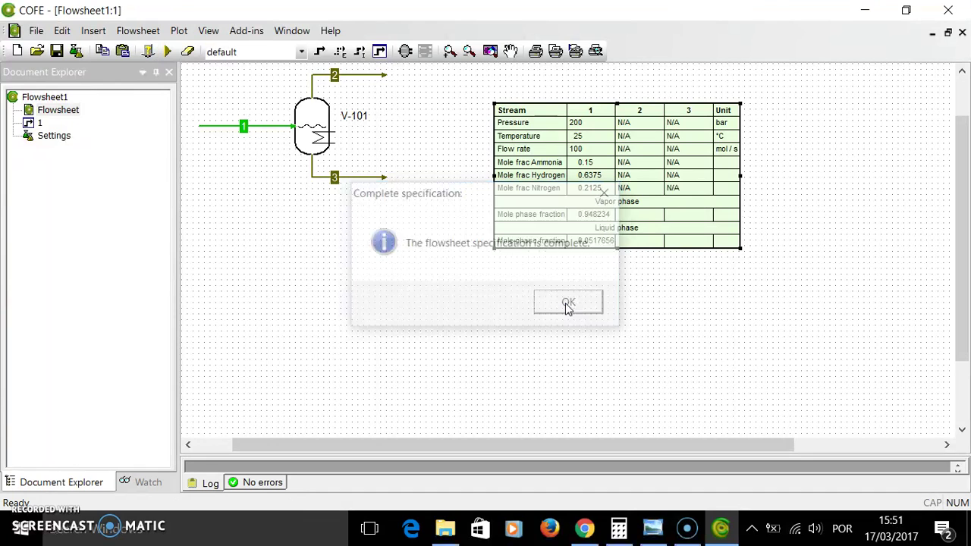
{"action": "left_click", "coordinate": [168, 53]}
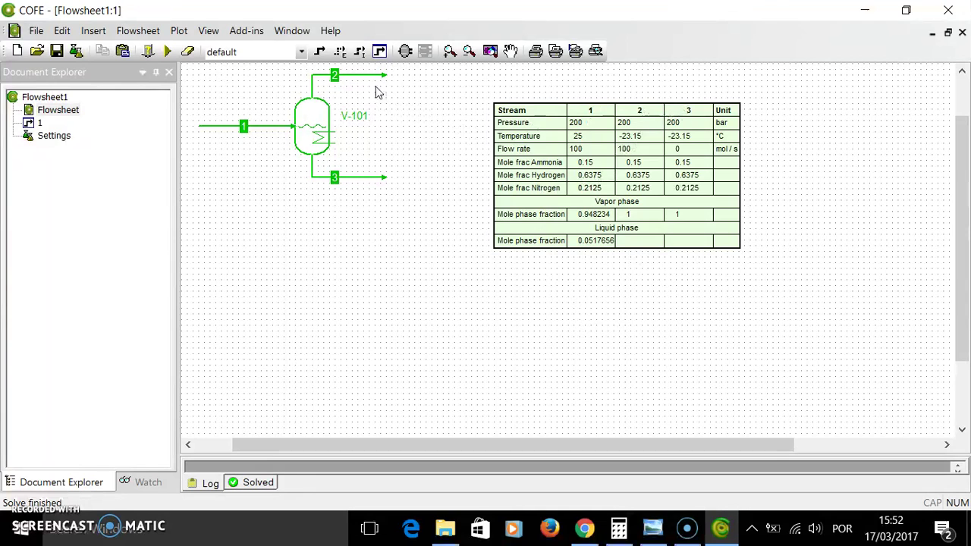
{"action": "mouse_move", "coordinate": [345, 81]}
{"action": "mouse_move", "coordinate": [312, 124]}
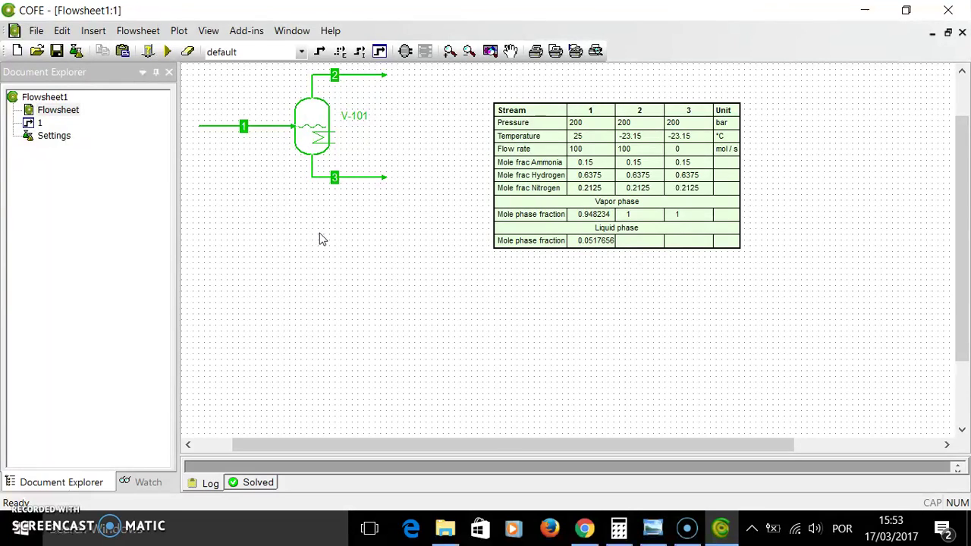
{"action": "mouse_move", "coordinate": [307, 156]}
Open the amonia property package for editing from the flowsheet configuration and switch its definition to Advanced mode
{"action": "left_click", "coordinate": [77, 51]}
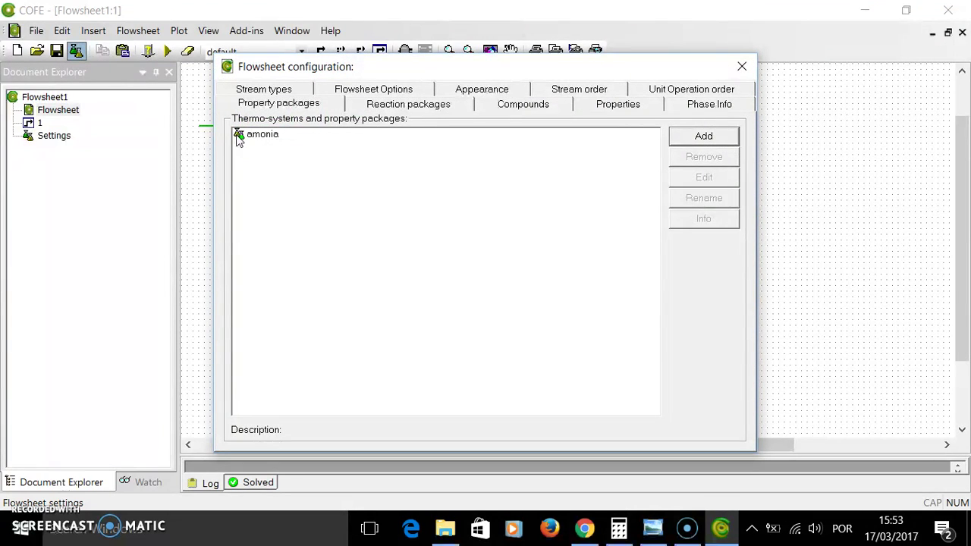
{"action": "left_click", "coordinate": [258, 141]}
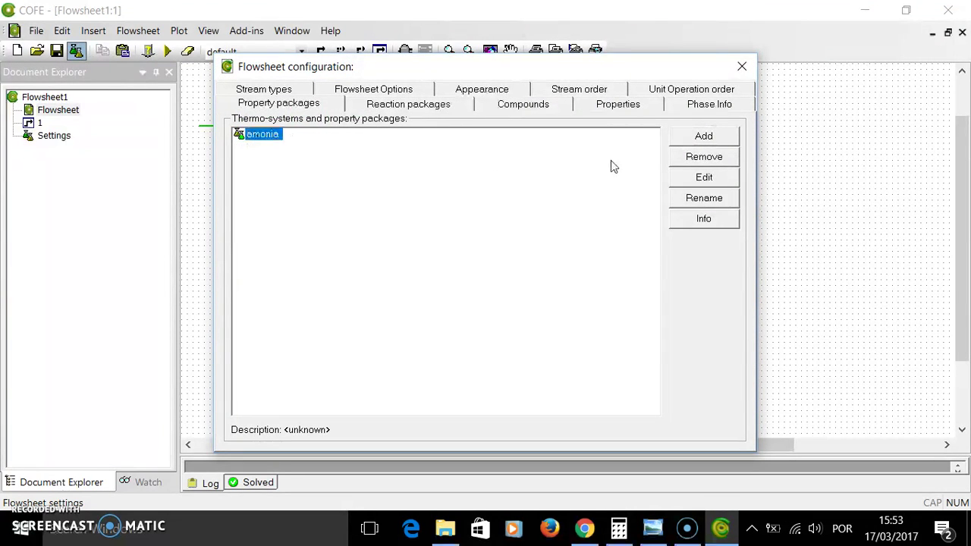
{"action": "left_click", "coordinate": [706, 179]}
{"action": "left_click", "coordinate": [291, 118]}
{"action": "left_click", "coordinate": [229, 153]}
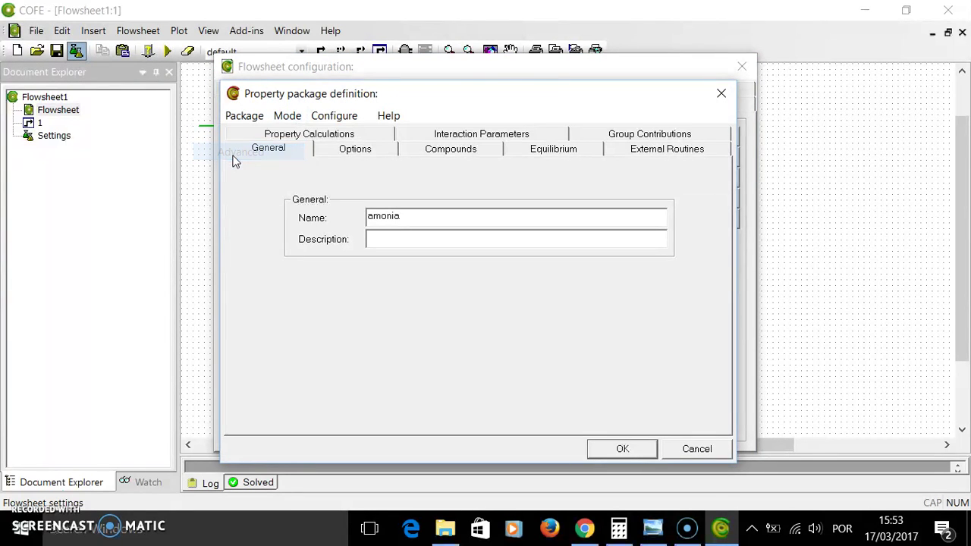
Set the package's estimation method for equilibrium calculations to Saturated vapor pressure, accept it, and close the flowsheet configuration
{"action": "left_click", "coordinate": [360, 156]}
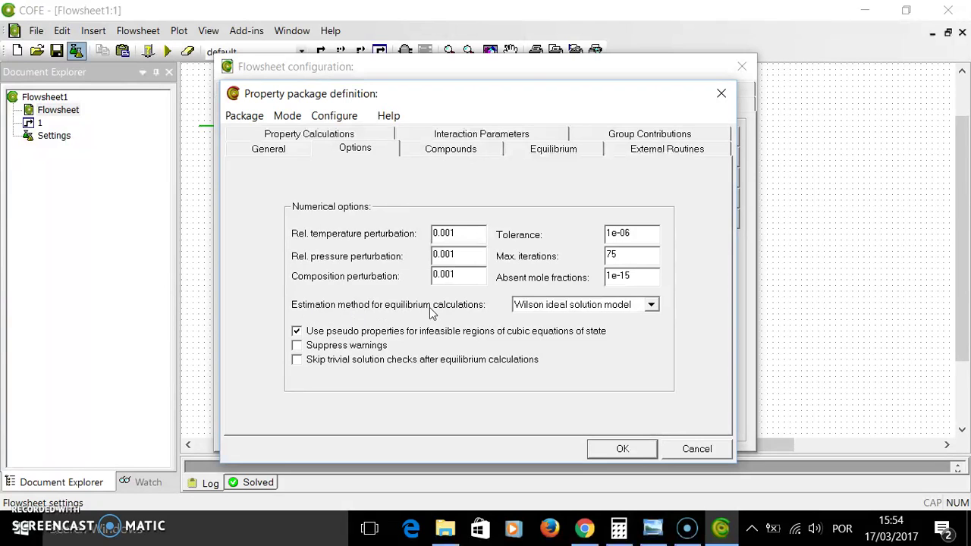
{"action": "left_click", "coordinate": [541, 308]}
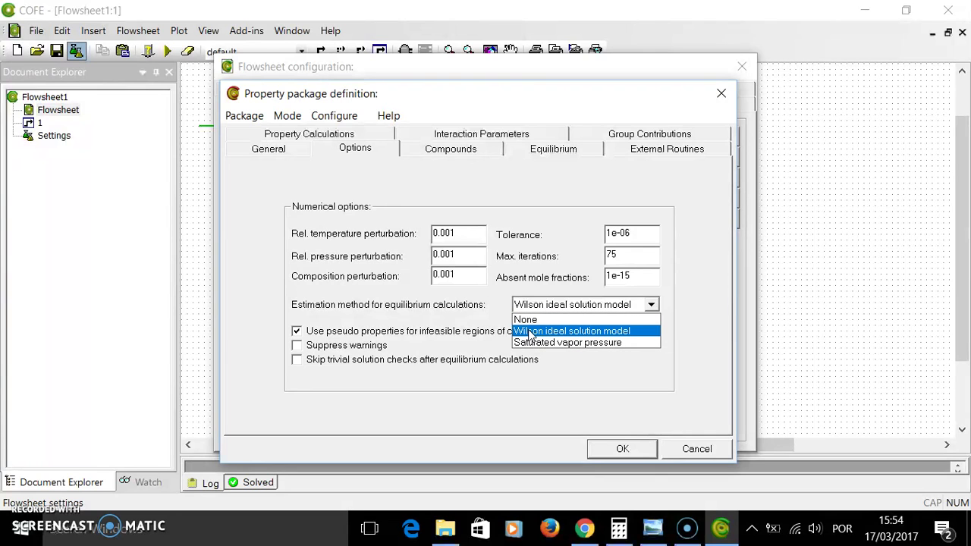
{"action": "left_click", "coordinate": [541, 306]}
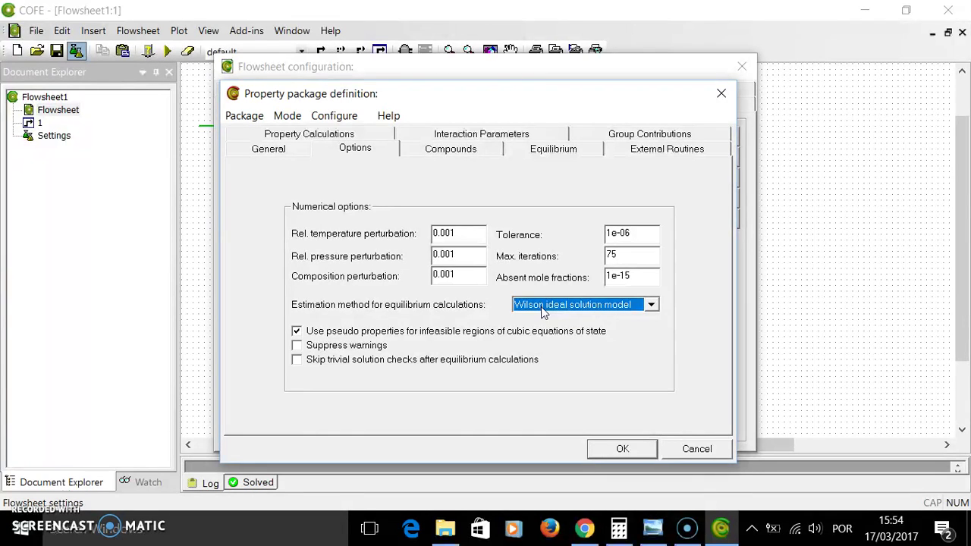
{"action": "left_click", "coordinate": [541, 307]}
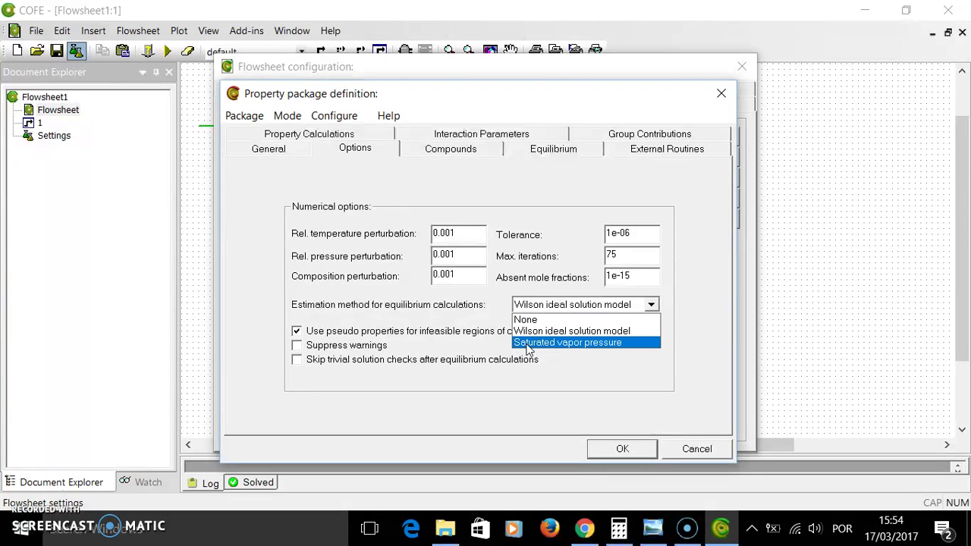
{"action": "left_click", "coordinate": [529, 342]}
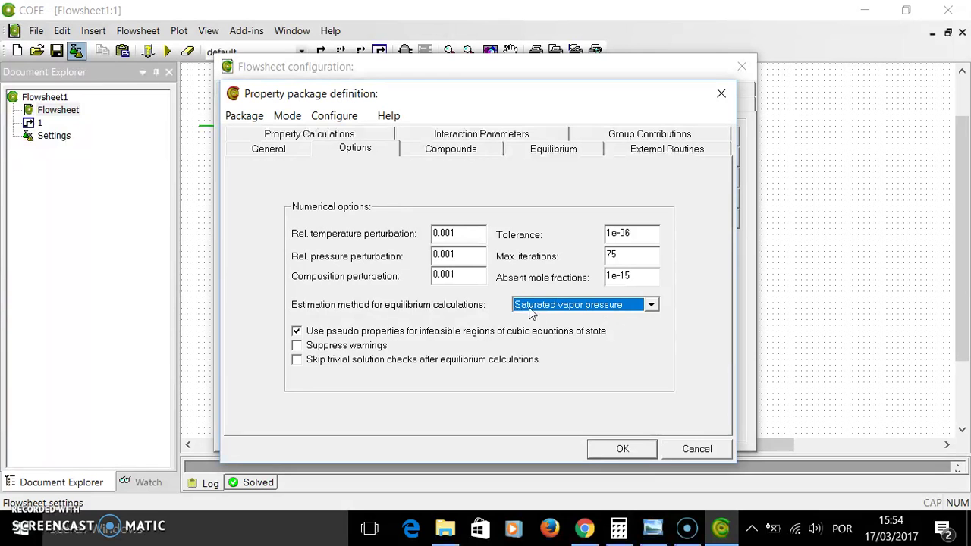
{"action": "left_click", "coordinate": [620, 449]}
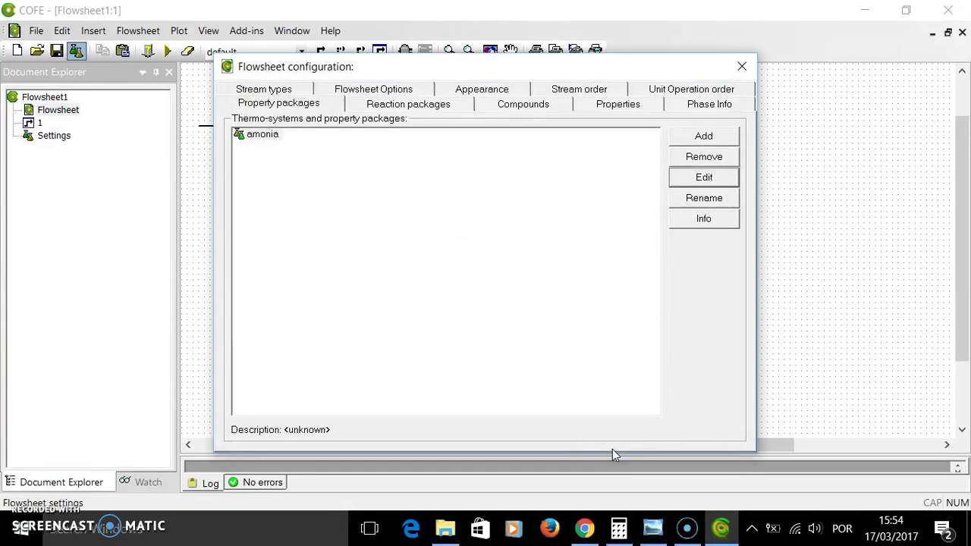
{"action": "left_click", "coordinate": [743, 66]}
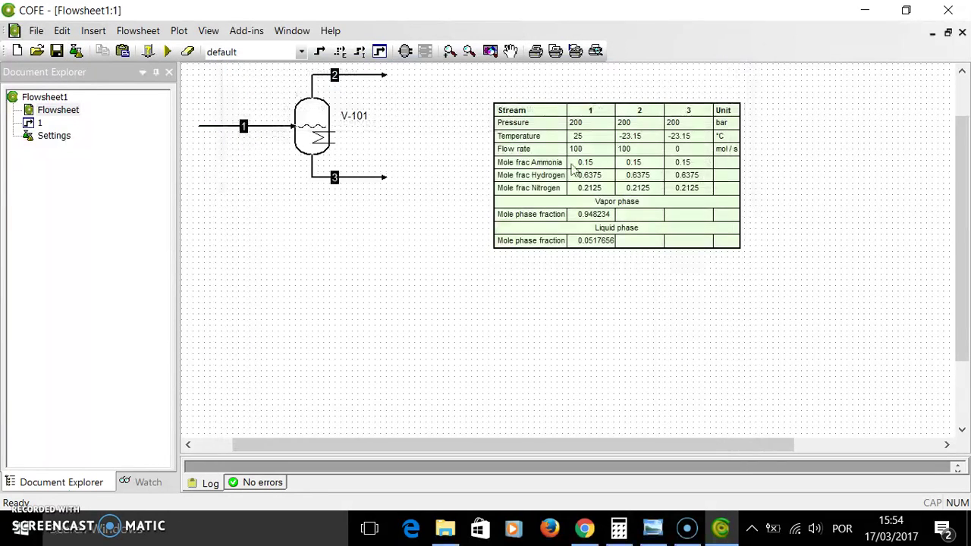
Solve the flowsheet again, compare the stream report with the result_aspen image in Windows Photo Viewer, and return to COFE
{"action": "left_click", "coordinate": [168, 51]}
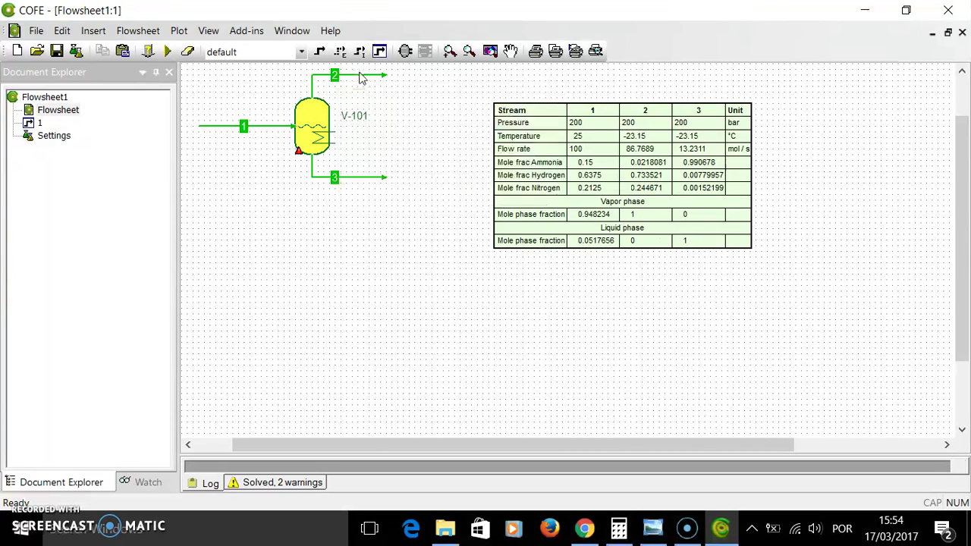
{"action": "mouse_move", "coordinate": [352, 80]}
{"action": "left_click", "coordinate": [646, 531]}
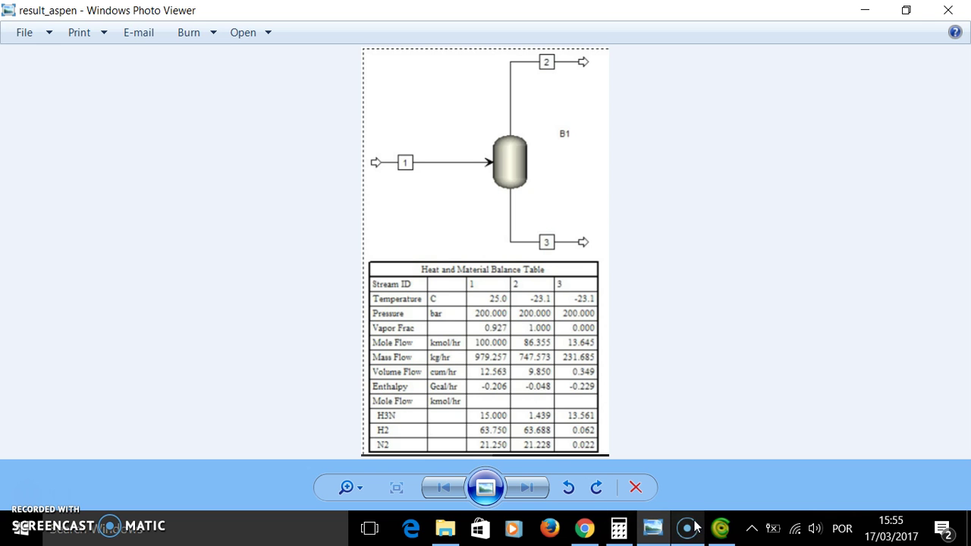
{"action": "left_click", "coordinate": [720, 531]}
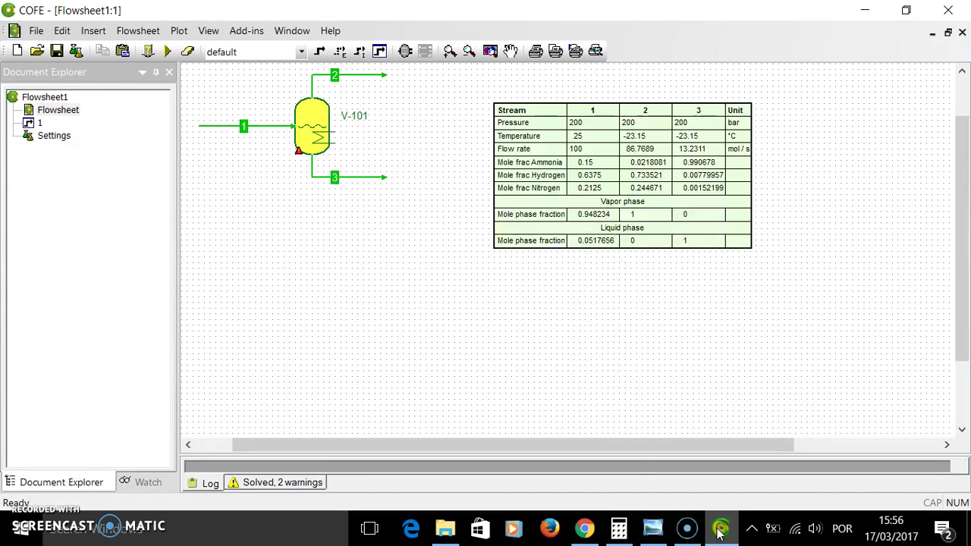